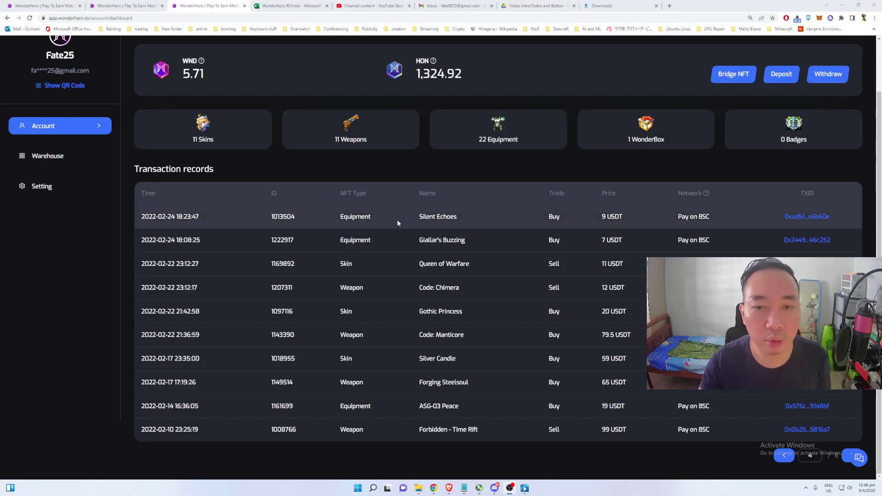
Switch to the Gothic Princess skin tab, then select all page text and clear the selection.
click(120, 5)
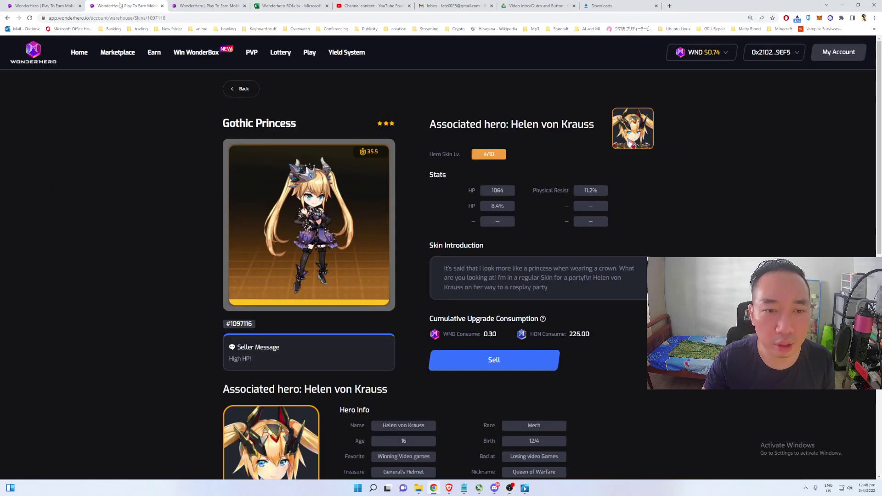
scroll(388, 211, down, 5)
scroll(393, 217, down, 5)
scroll(392, 218, down, 4)
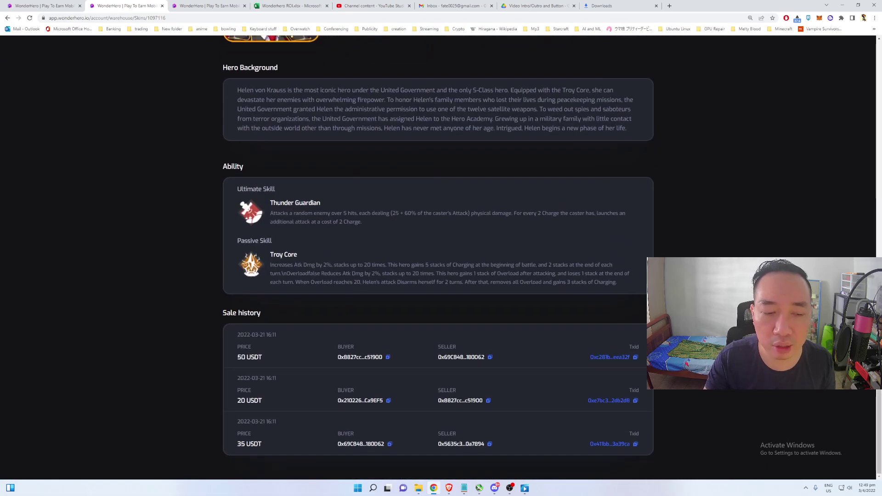
key(ctrl+a)
click(554, 430)
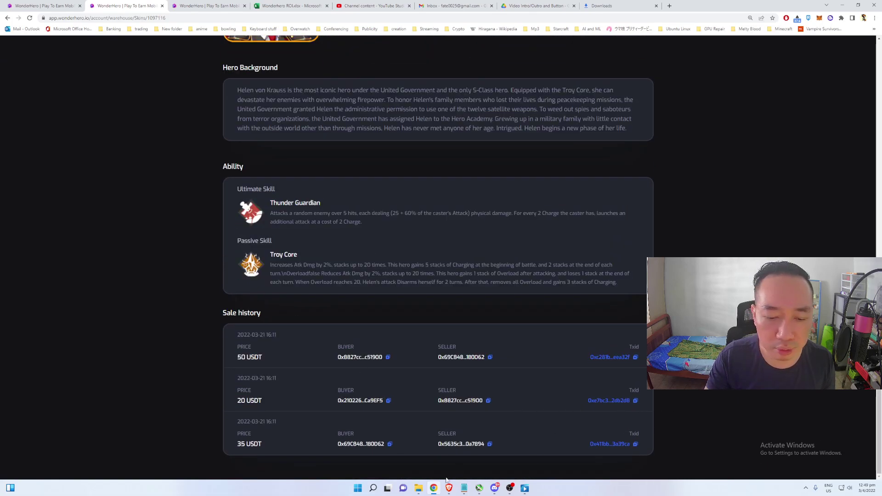
Browse the WonderHero Discord's general, newbie and feedback-suggestions channels, then return to the skin page.
click(495, 488)
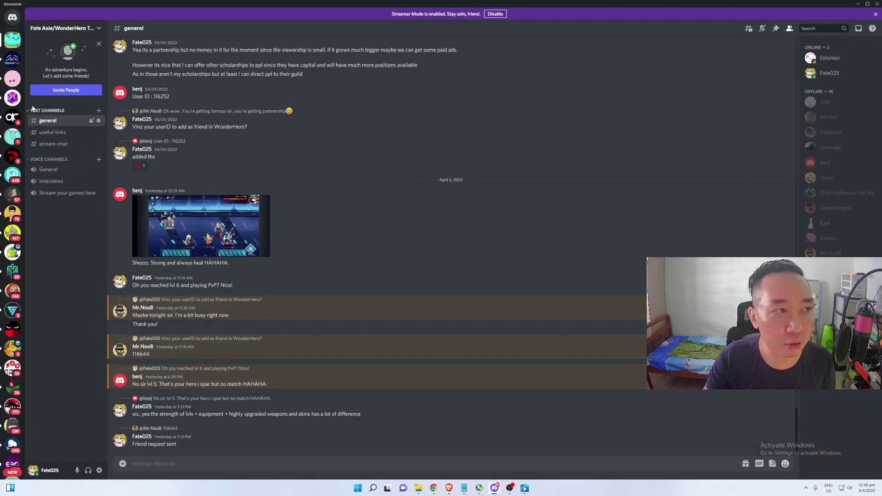
click(12, 100)
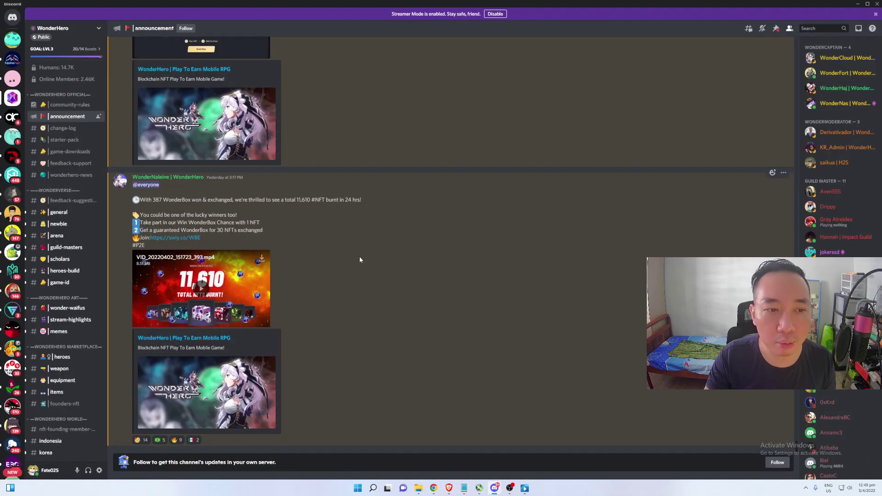
click(58, 212)
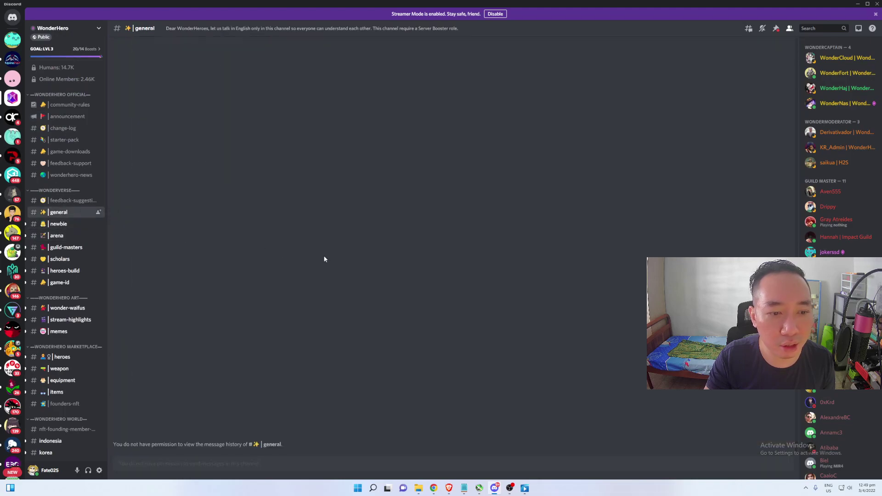
click(58, 224)
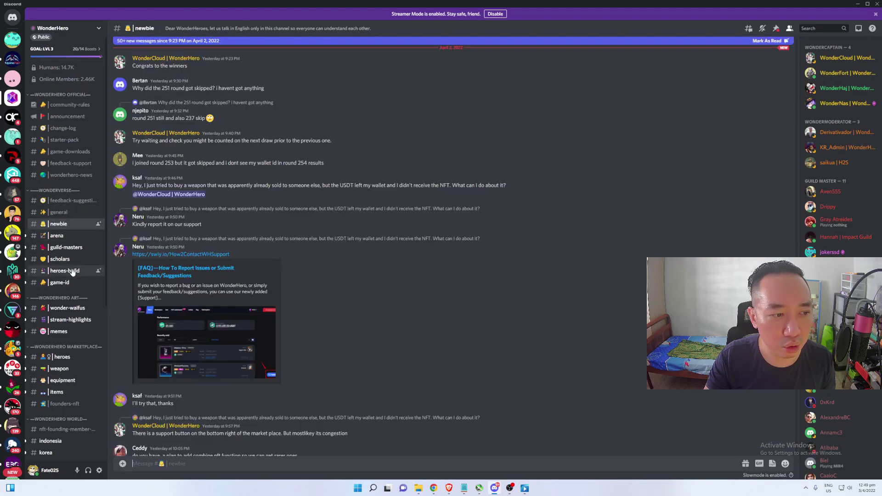
click(69, 200)
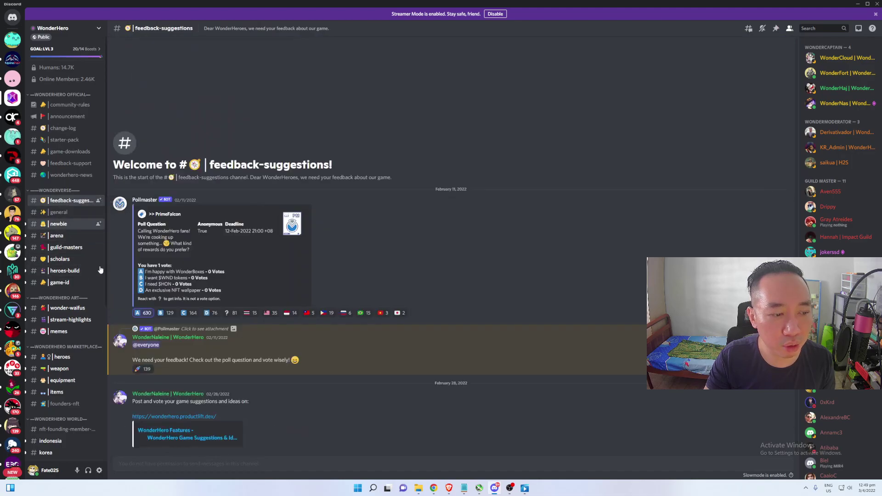
click(62, 224)
scroll(74, 375, down, 2)
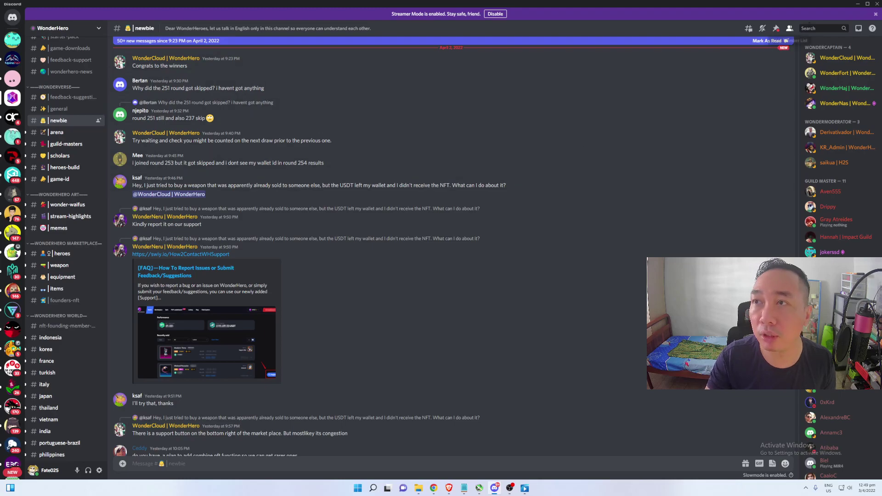
key(alt+Tab)
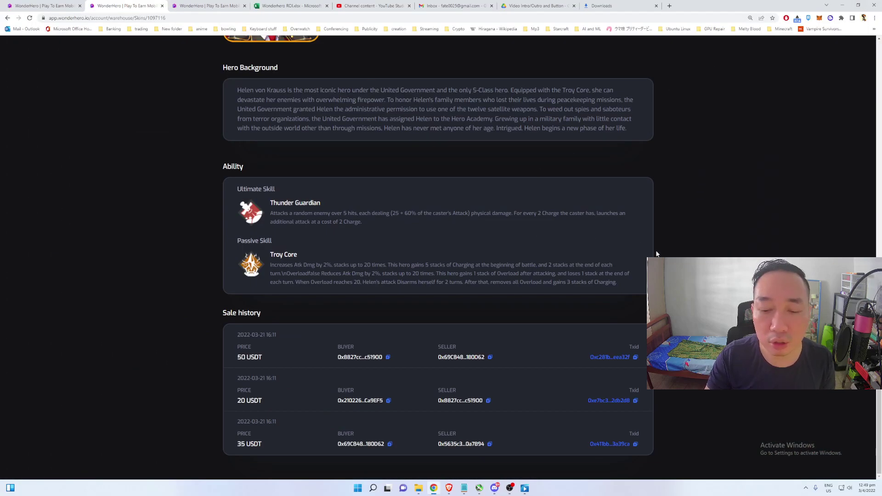
Zoom the skin page, then highlight the skill text and the first two sale-history entries.
key(ctrl+plus)
key(ctrl+plus)
key(ctrl+plus)
key(ctrl+plus)
key(ctrl+plus)
scroll(84, 209, down, 4)
scroll(84, 209, down, 4)
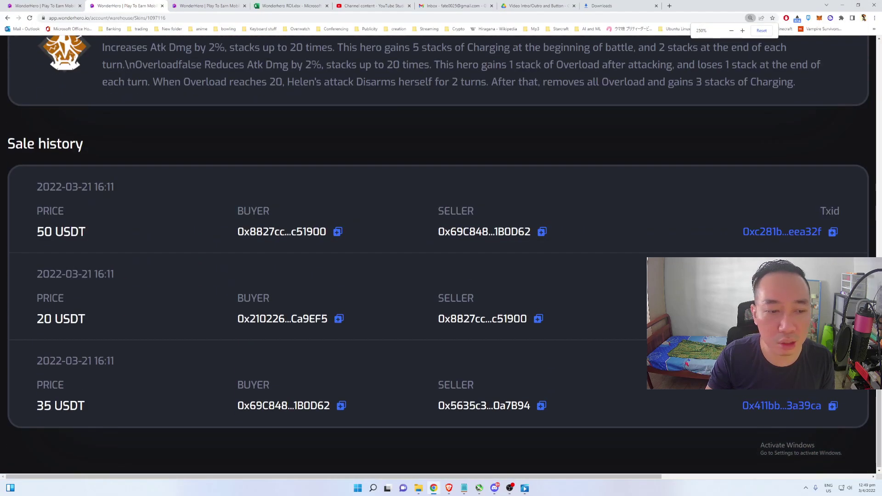
key(ctrl+minus)
drag(85, 209, 596, 384)
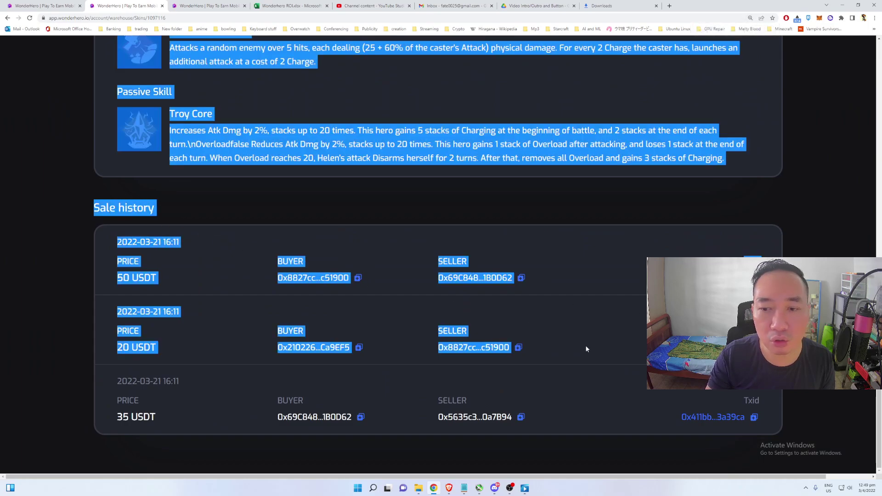
click(596, 316)
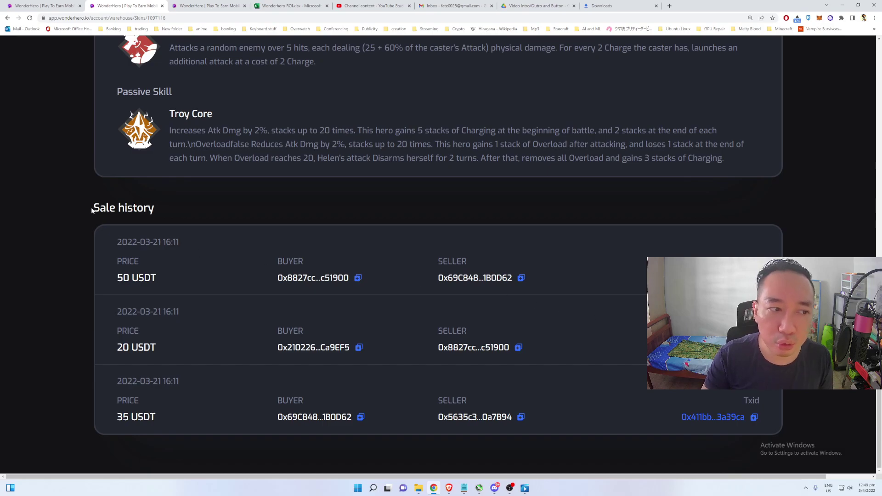
drag(92, 210, 611, 321)
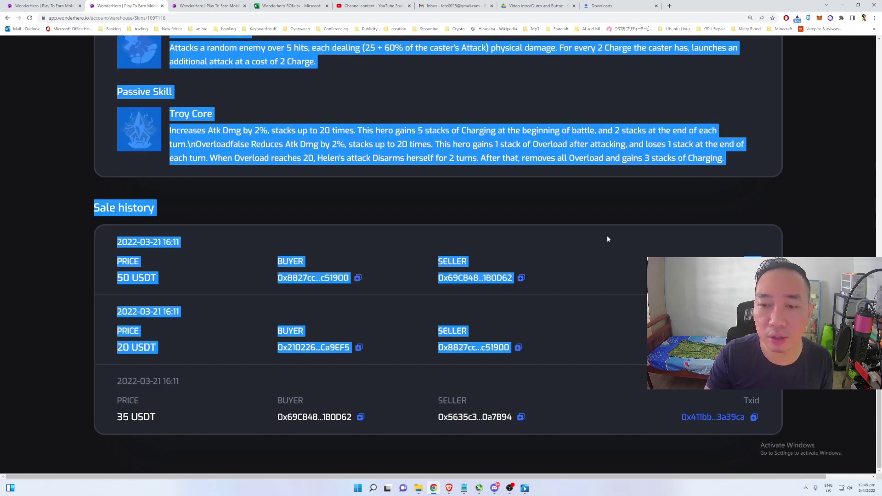
click(612, 193)
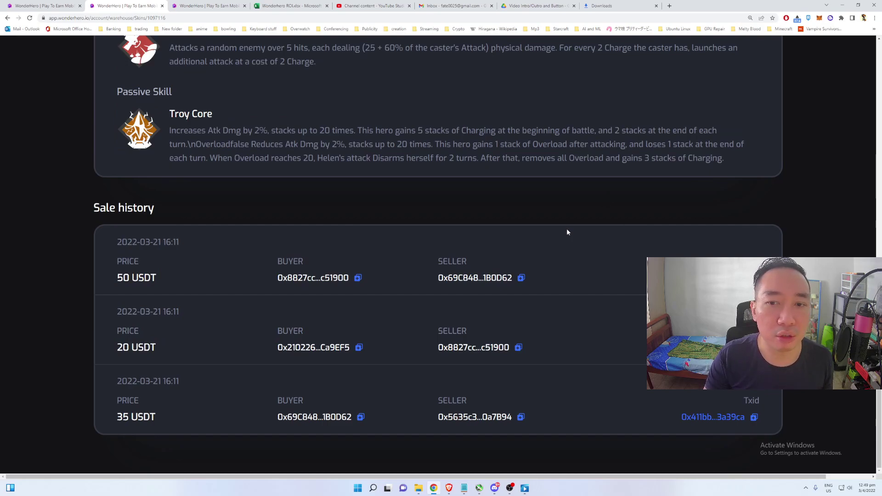
scroll(569, 221, up, 3)
scroll(567, 221, up, 3)
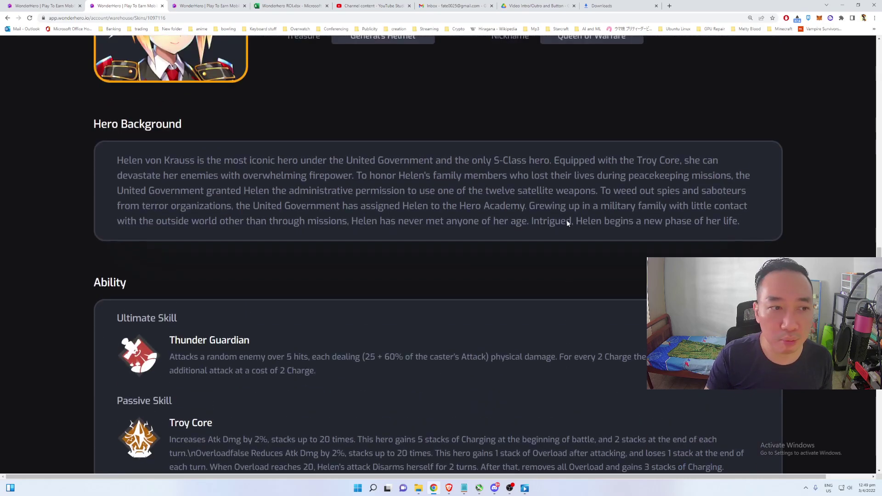
scroll(567, 219, up, 4)
scroll(568, 221, up, 3)
scroll(568, 222, up, 3)
scroll(572, 234, down, 6)
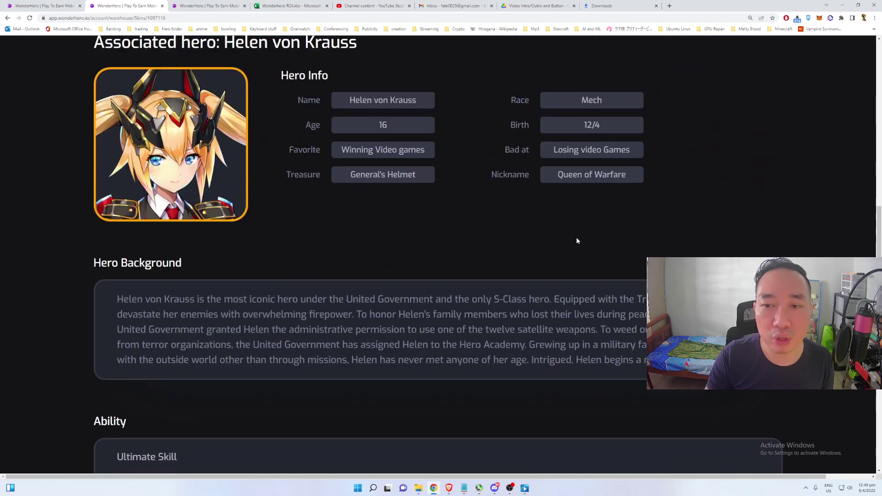
scroll(577, 237, down, 6)
scroll(574, 242, down, 3)
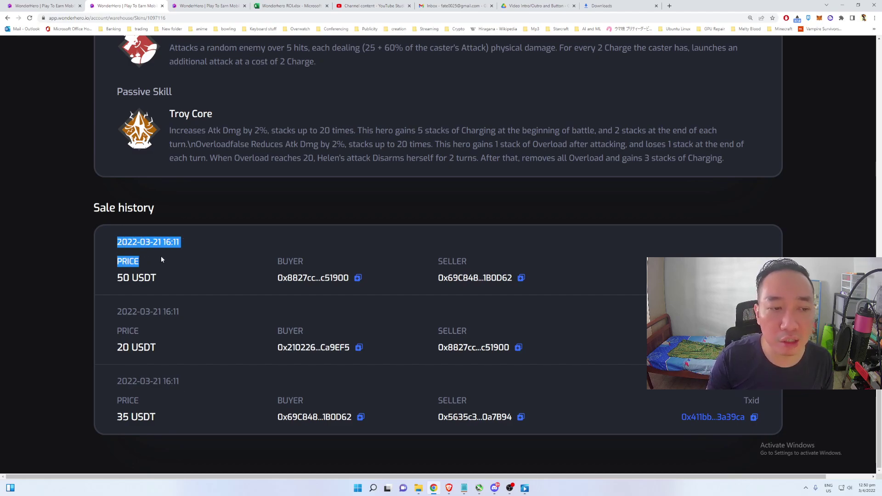
drag(160, 259, 192, 385)
click(189, 377)
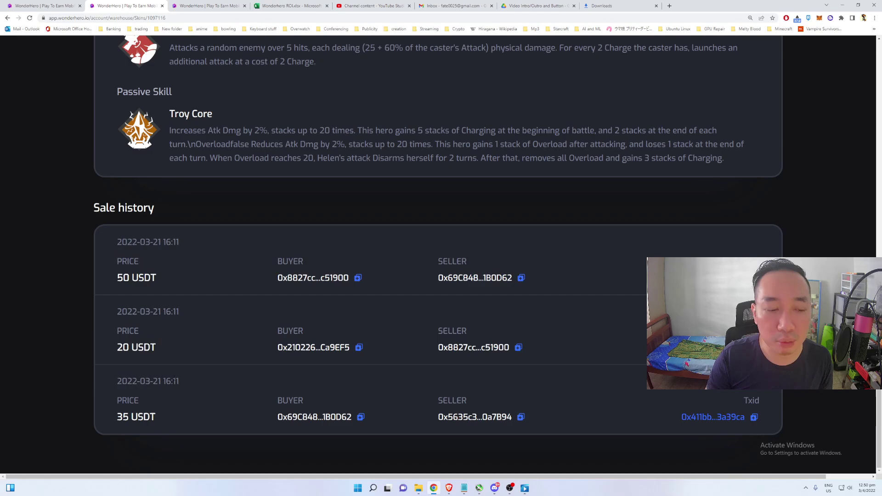
drag(114, 380, 179, 381)
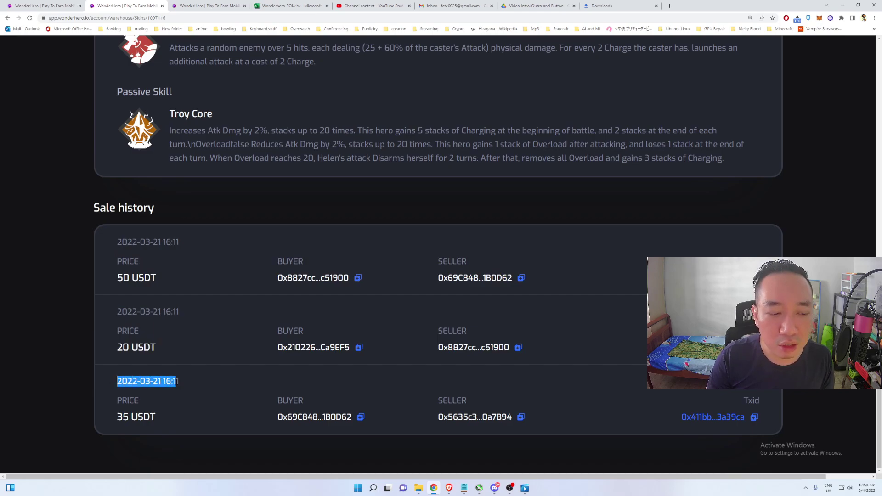
click(206, 381)
scroll(207, 382, up, 10)
scroll(205, 376, up, 10)
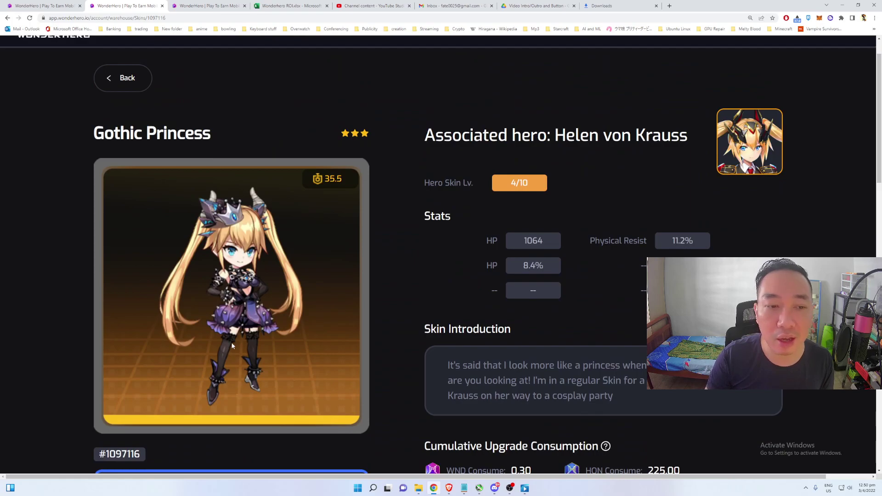
scroll(253, 326, down, 5)
scroll(252, 326, down, 5)
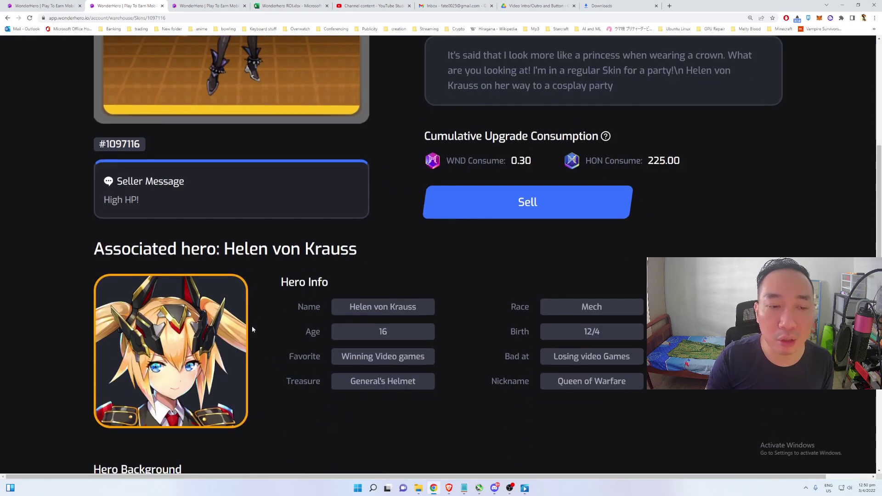
scroll(252, 327, down, 6)
scroll(250, 326, down, 5)
scroll(250, 331, up, 4)
scroll(241, 314, up, 6)
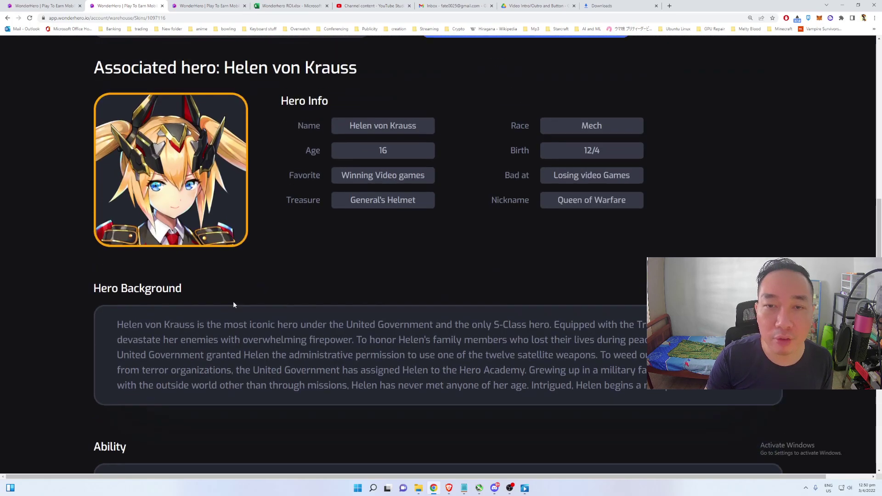
scroll(233, 302, up, 6)
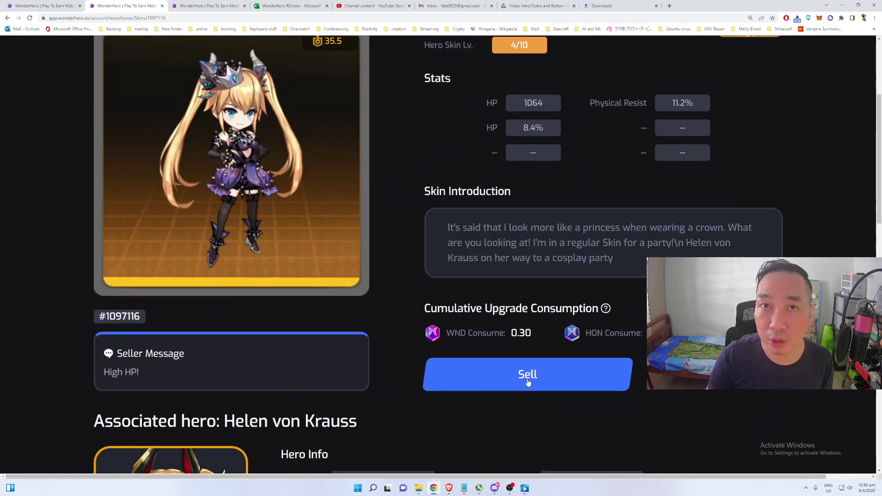
scroll(528, 382, down, 6)
scroll(524, 379, down, 5)
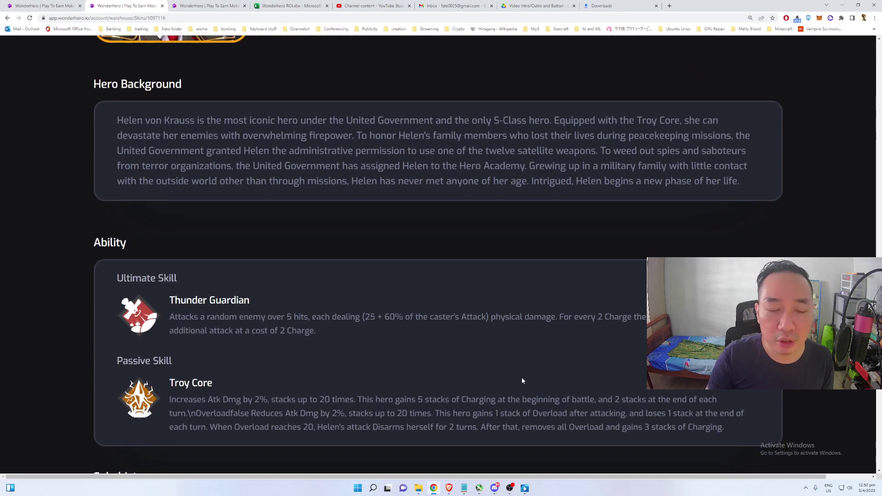
scroll(523, 378, down, 5)
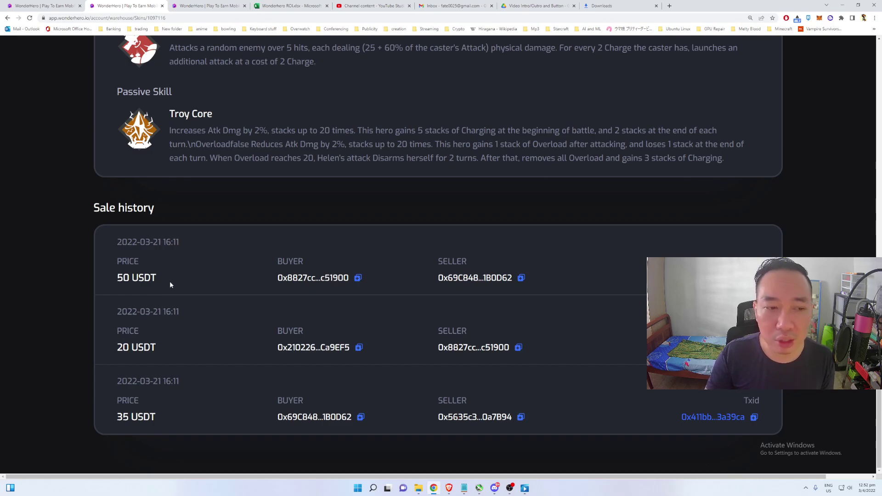
Highlight the skin's sale-history entries, then switch to the account dashboard tab.
drag(116, 238, 230, 411)
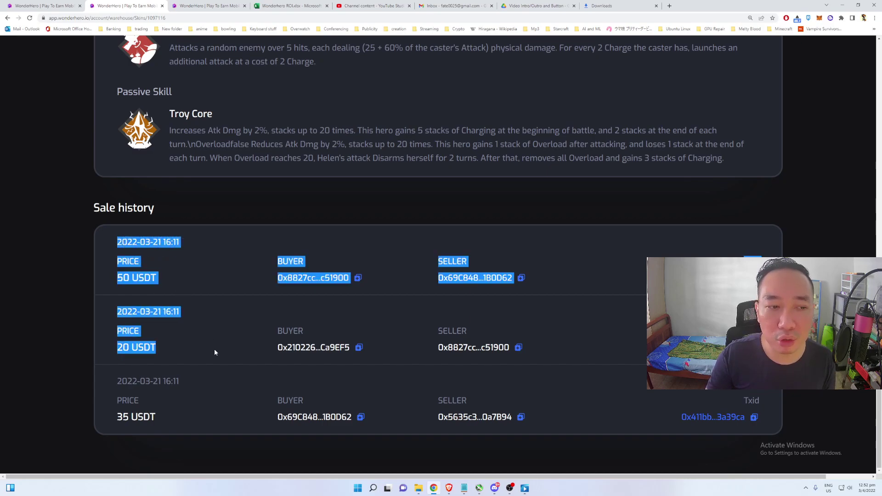
click(210, 400)
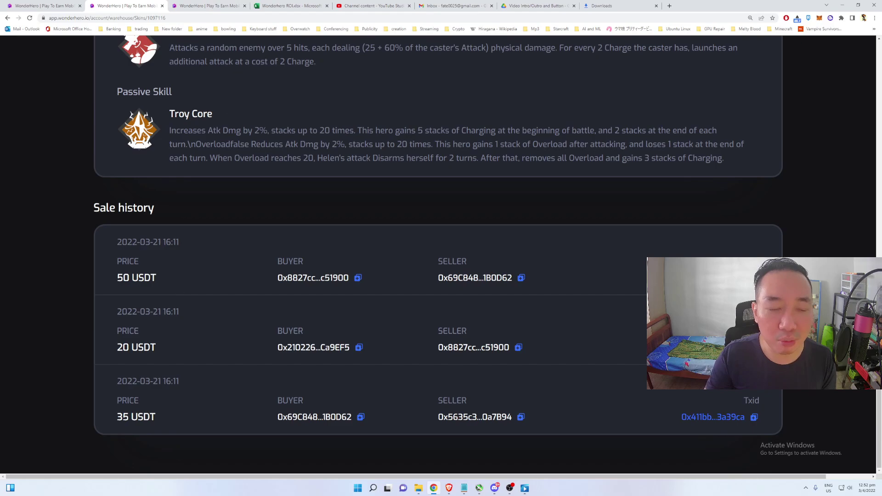
click(209, 6)
scroll(401, 279, down, 3)
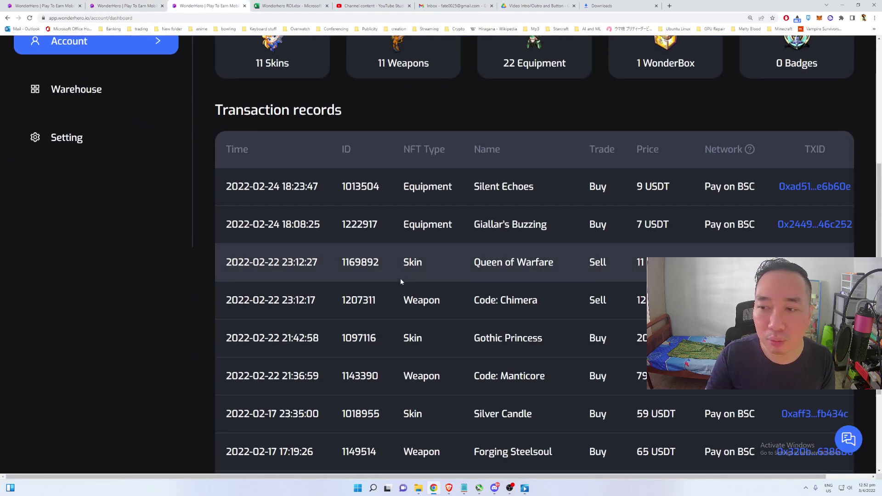
scroll(400, 280, down, 2)
scroll(219, 336, right, 2)
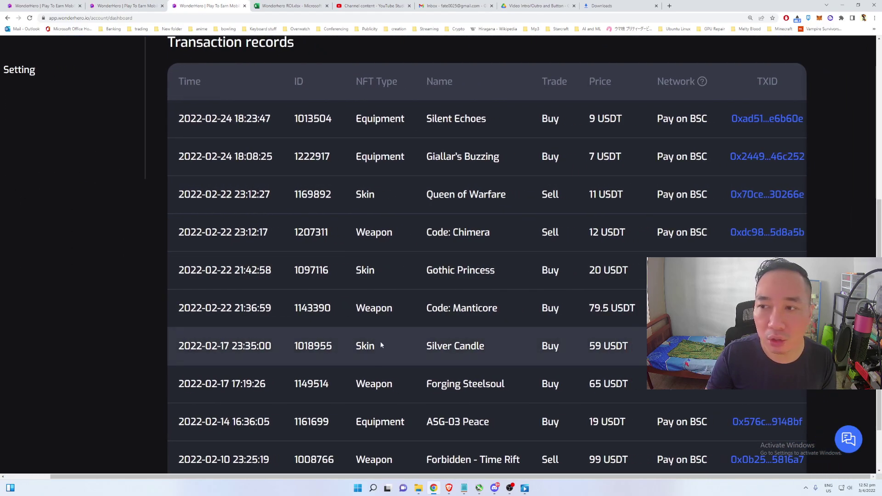
scroll(497, 328, down, 2)
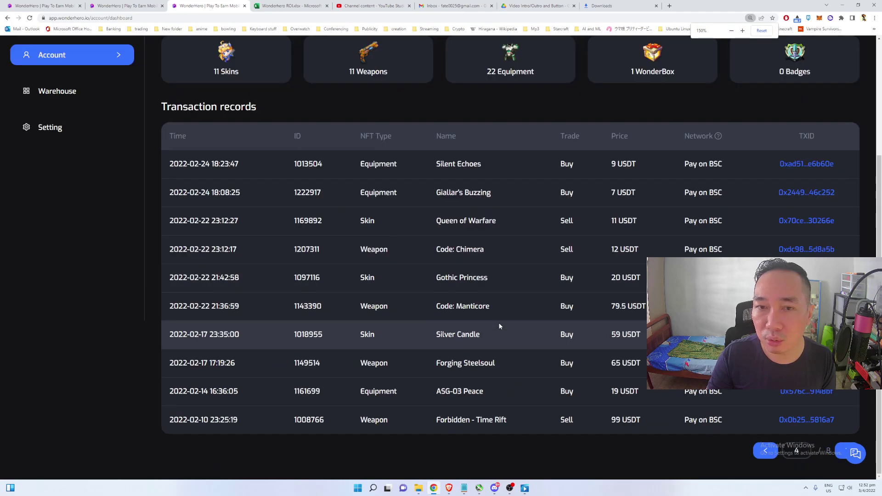
Alternate between the Gothic Princess skin page and the transaction records.
key(ctrl+shift+Tab)
scroll(325, 239, up, 5)
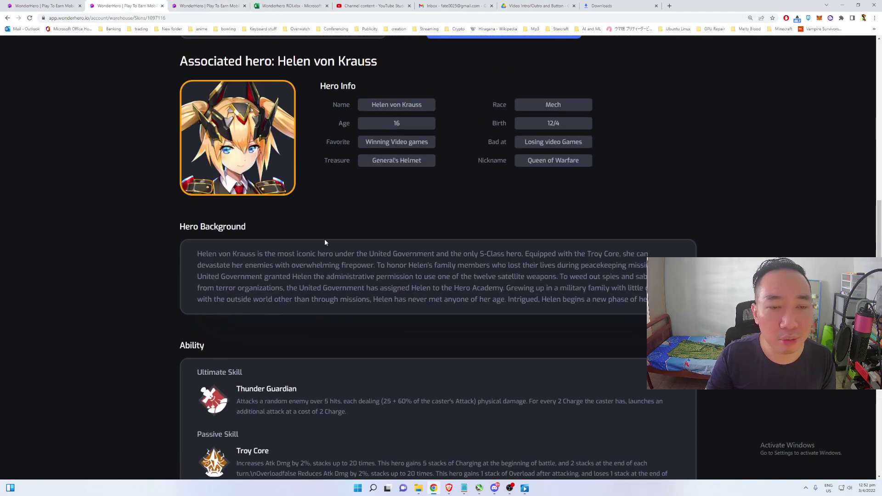
scroll(324, 240, up, 4)
scroll(393, 163, up, 2)
scroll(392, 163, up, 2)
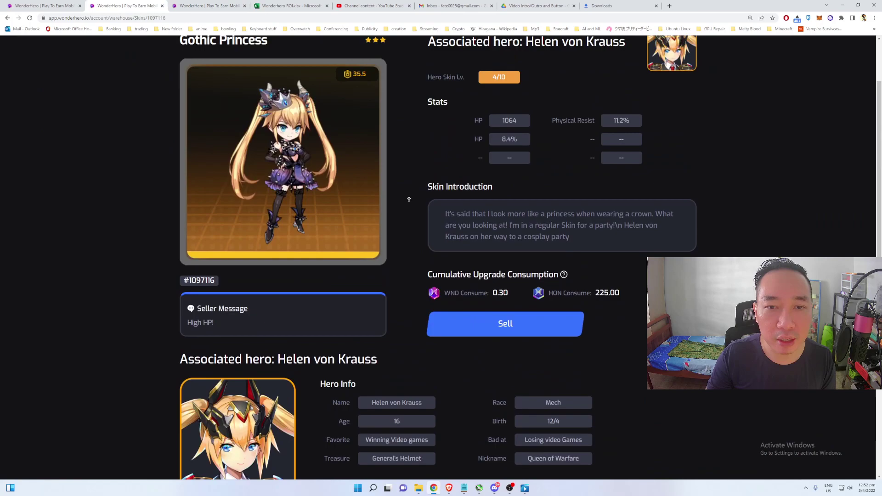
scroll(393, 163, up, 1)
scroll(392, 164, up, 3)
drag(271, 140, 179, 140)
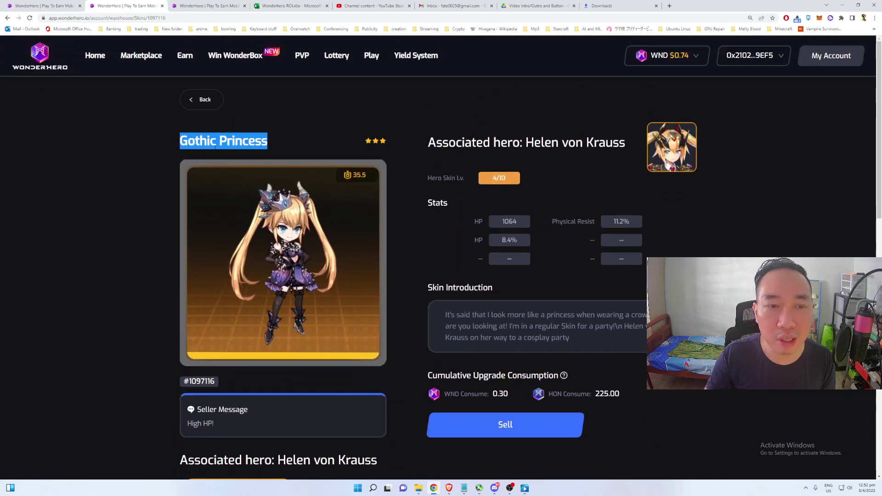
click(351, 159)
scroll(351, 159, down, 1)
scroll(352, 148, down, 3)
scroll(366, 152, up, 3)
key(ctrl+Tab)
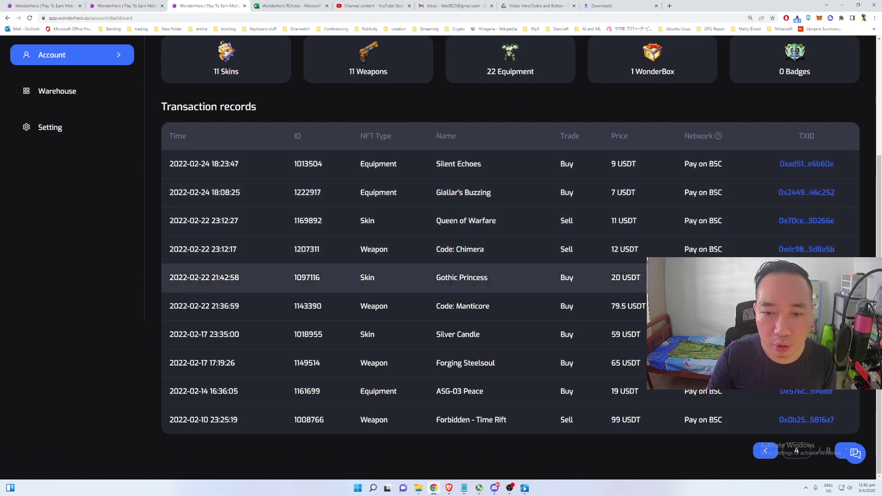
click(125, 5)
scroll(348, 259, down, 2)
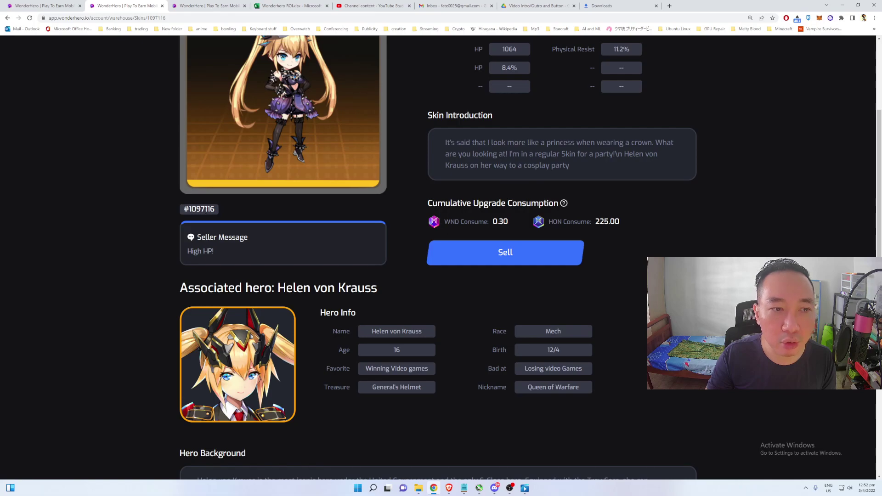
click(208, 6)
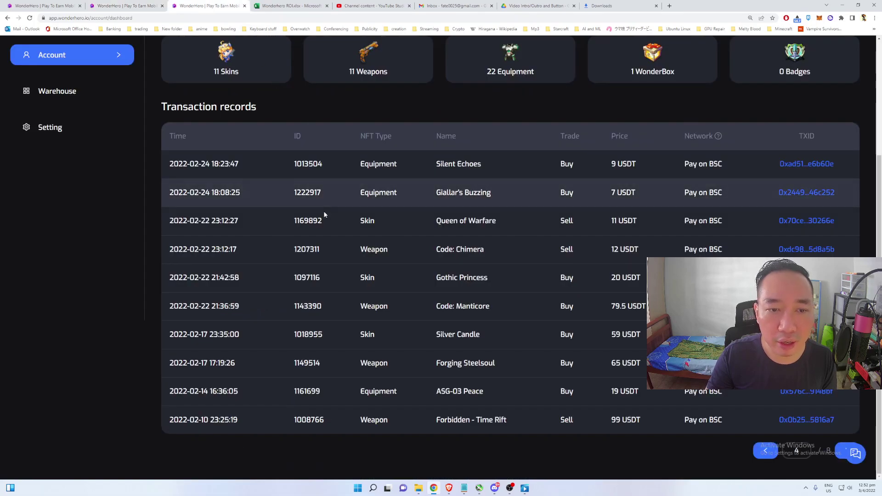
Highlight the Gothic Princess record's ID 1097116, purchase date and time, and item name.
drag(320, 278, 293, 278)
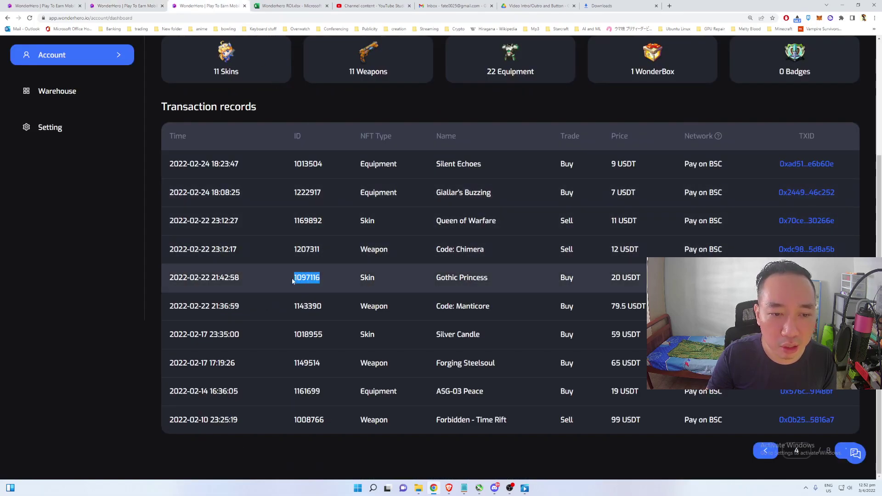
click(271, 281)
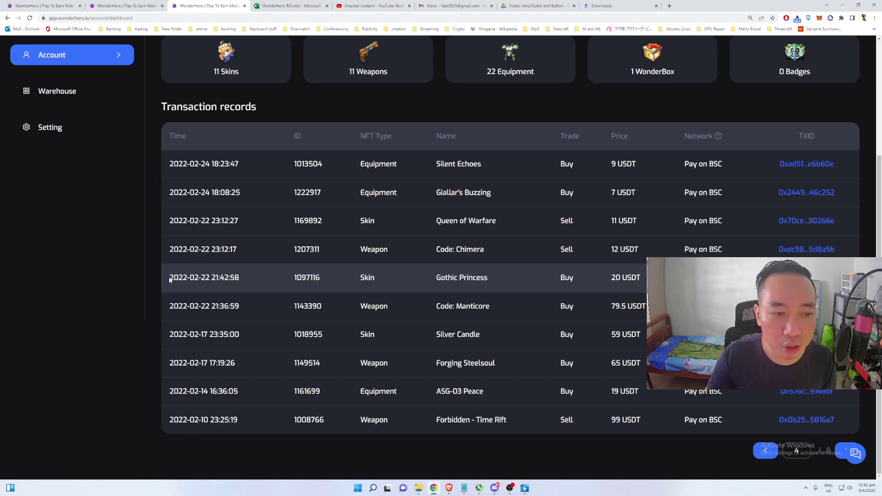
drag(170, 277, 209, 278)
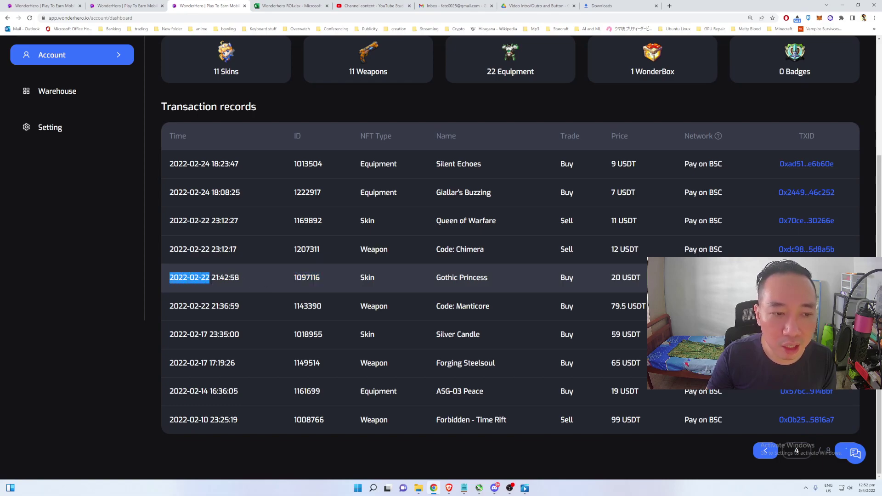
click(222, 287)
drag(241, 278, 170, 279)
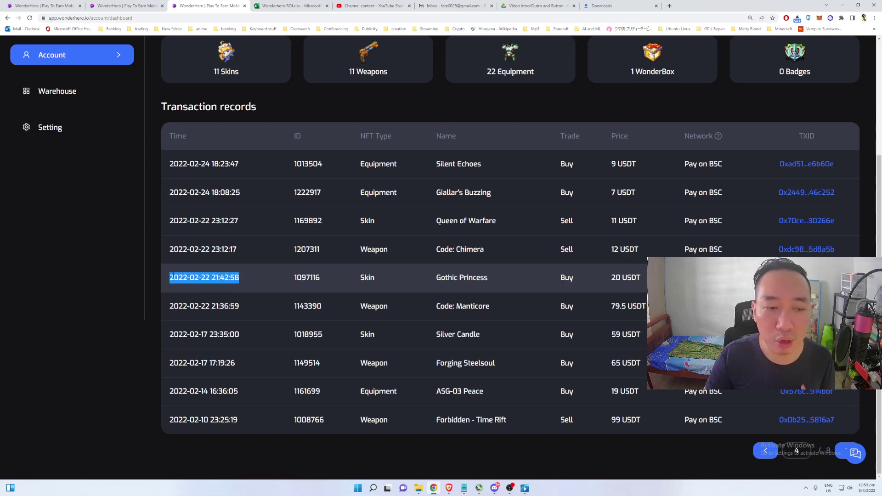
click(455, 269)
drag(434, 278, 489, 277)
click(386, 278)
double_click(307, 278)
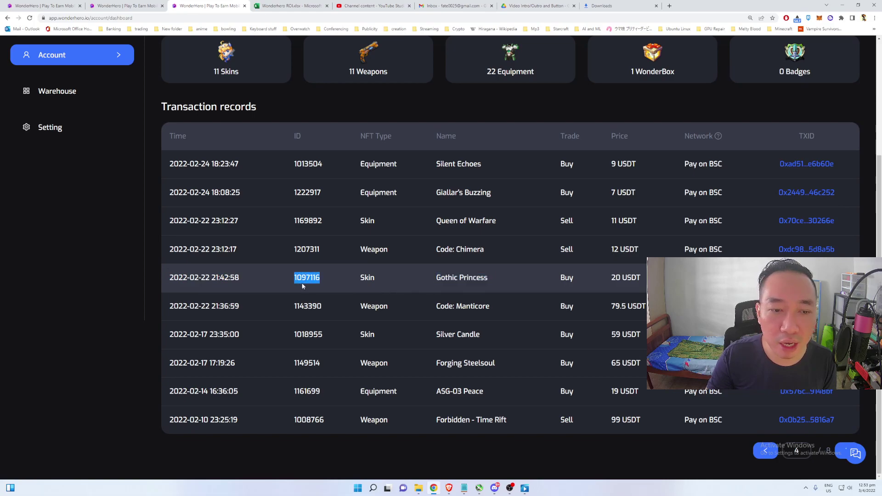
Compare against the skin #1097116 page, then highlight the record's Buy trade and 20 USDT price.
click(131, 6)
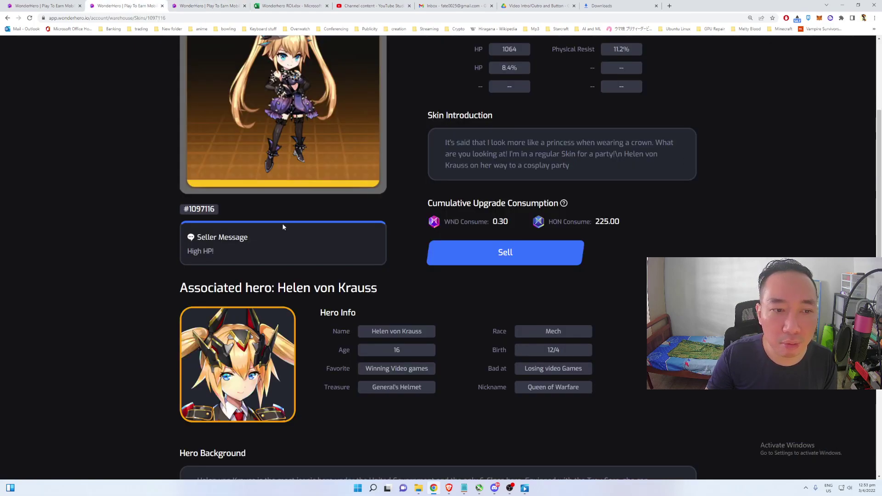
click(200, 6)
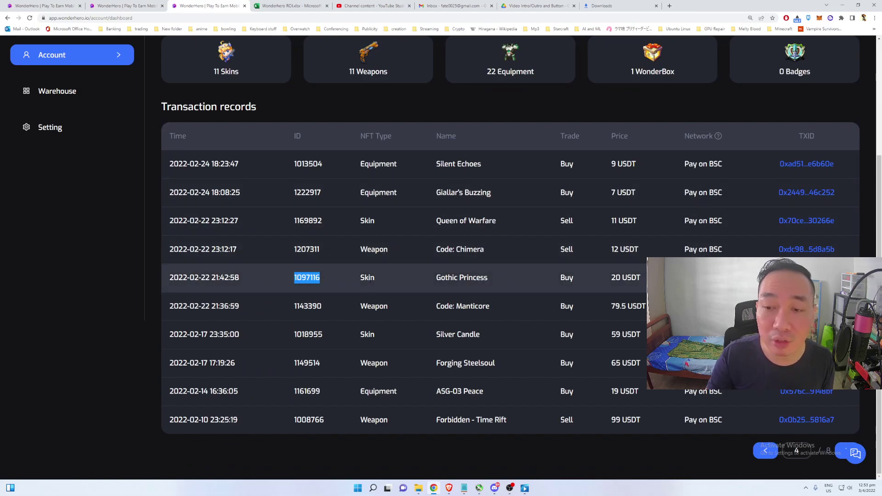
click(548, 283)
drag(557, 278, 638, 279)
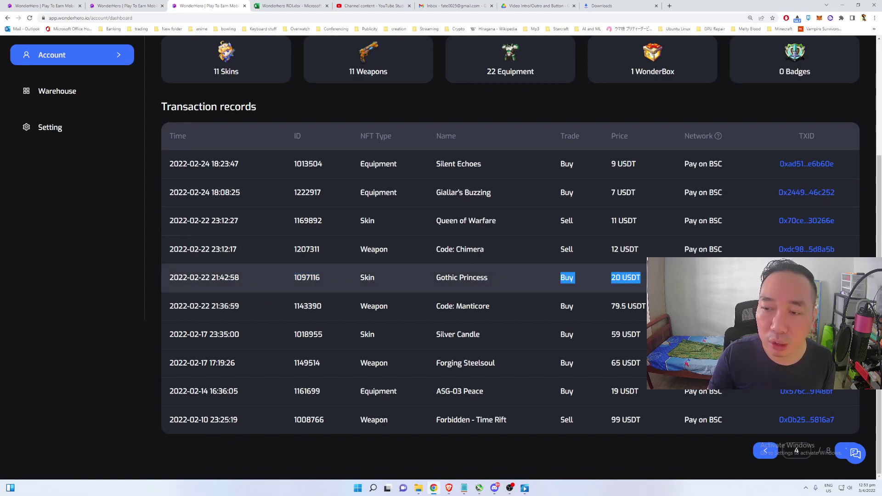
click(638, 279)
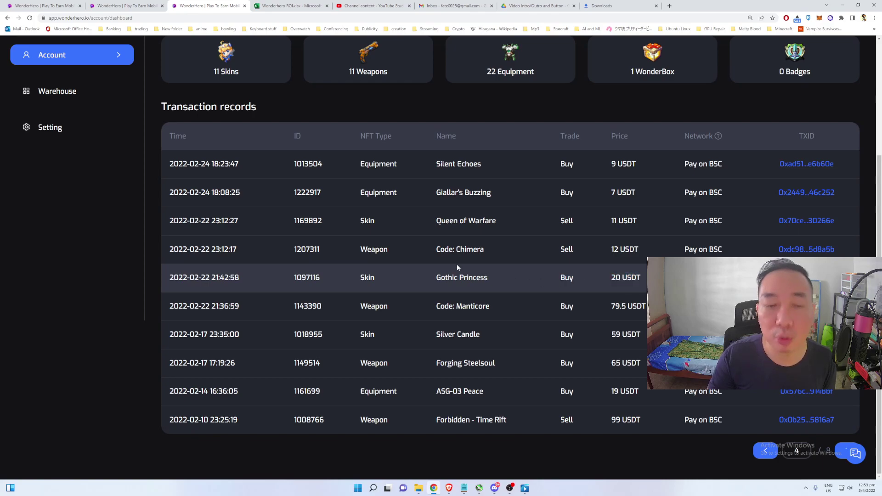
Highlight the skin's sale history, then the 2022-02-22 purchase time in the records.
click(124, 6)
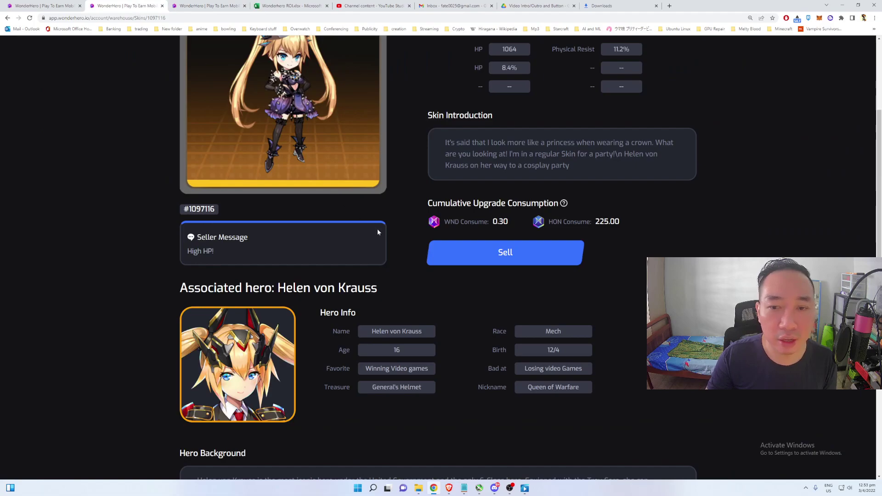
scroll(378, 228, up, 5)
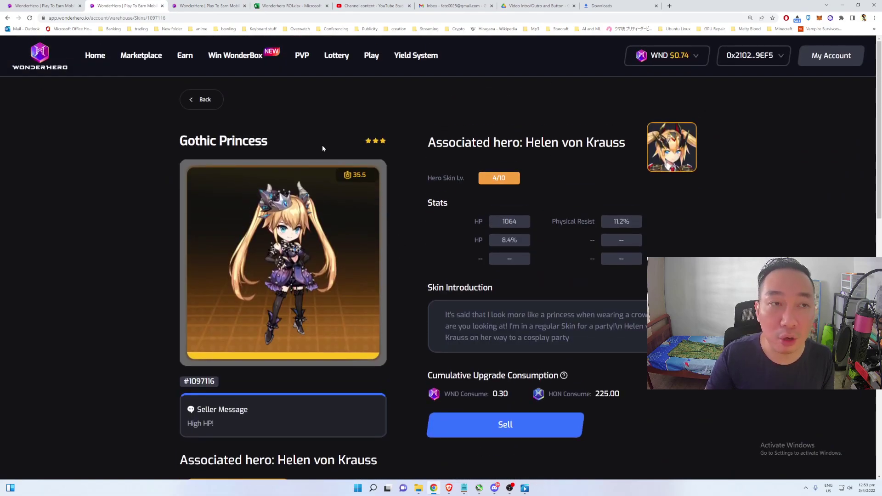
scroll(422, 258, down, 6)
scroll(423, 258, down, 5)
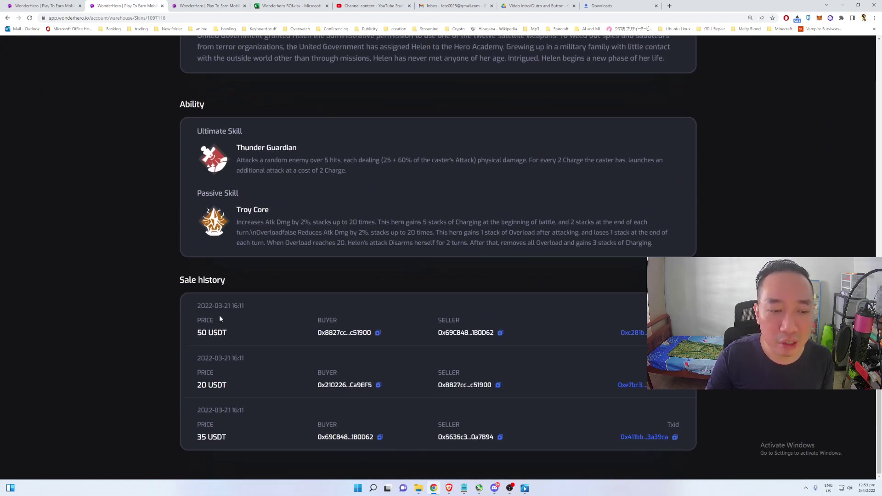
drag(193, 297, 290, 420)
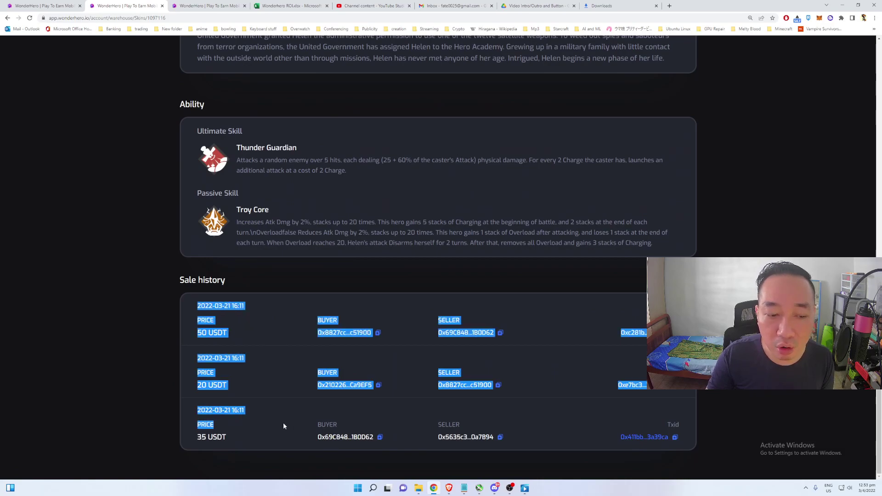
click(257, 410)
click(207, 6)
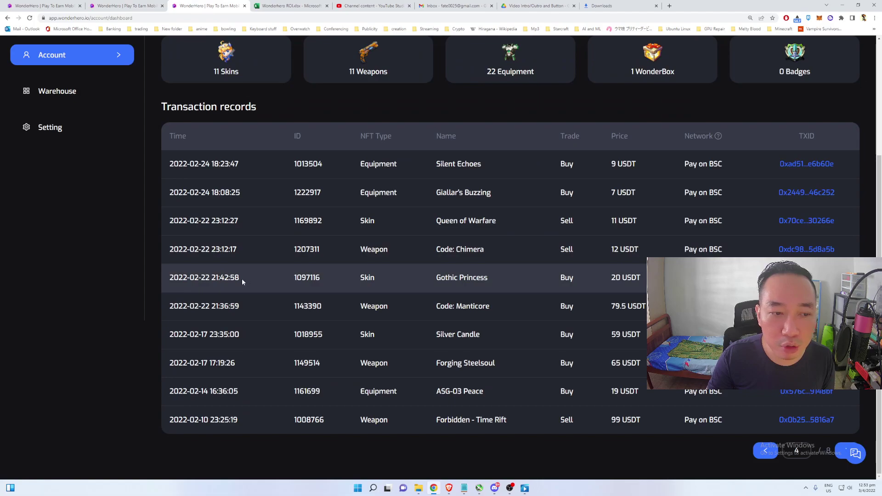
drag(242, 278, 196, 279)
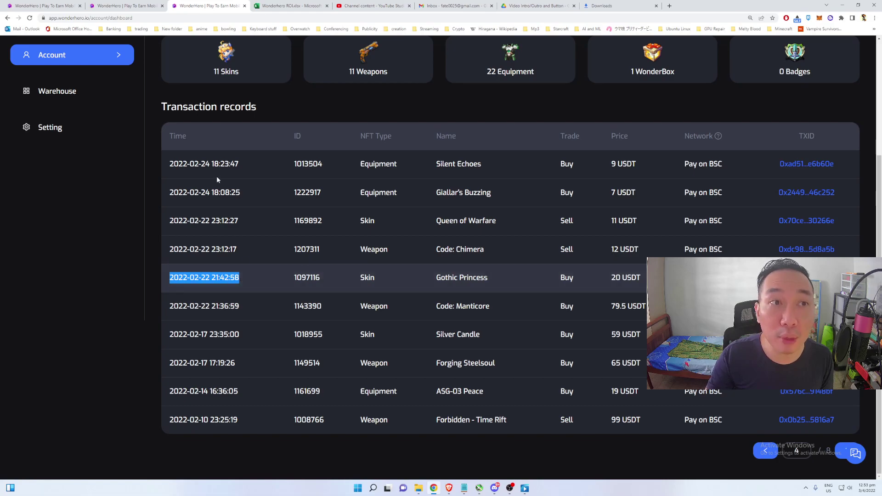
Highlight the second sale's date and 16:11 time, then the sale-history entries, and return to the records.
click(128, 6)
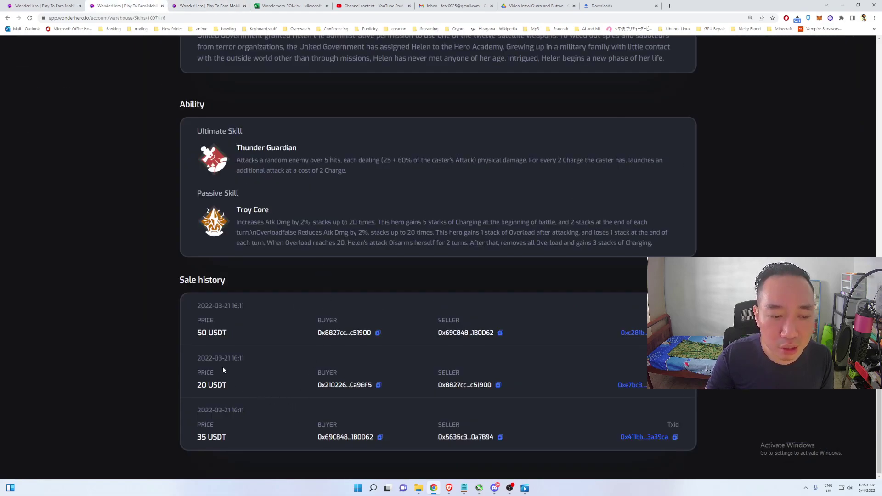
drag(231, 358, 218, 358)
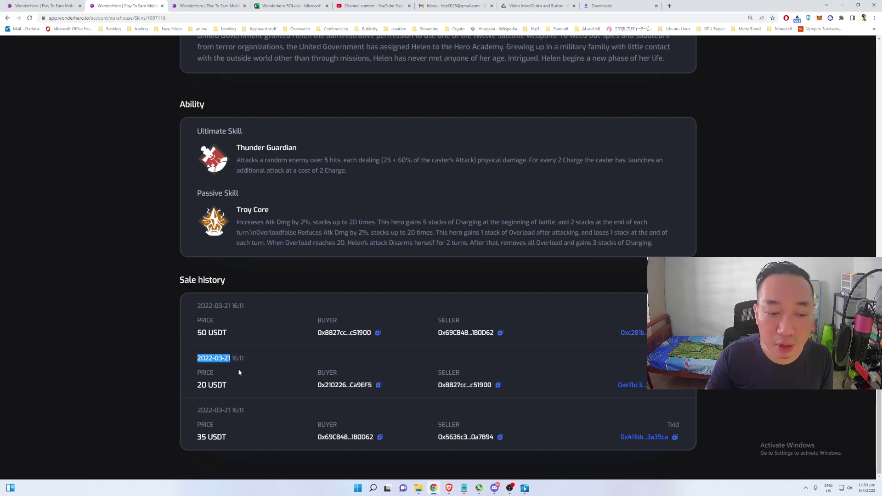
drag(244, 358, 233, 358)
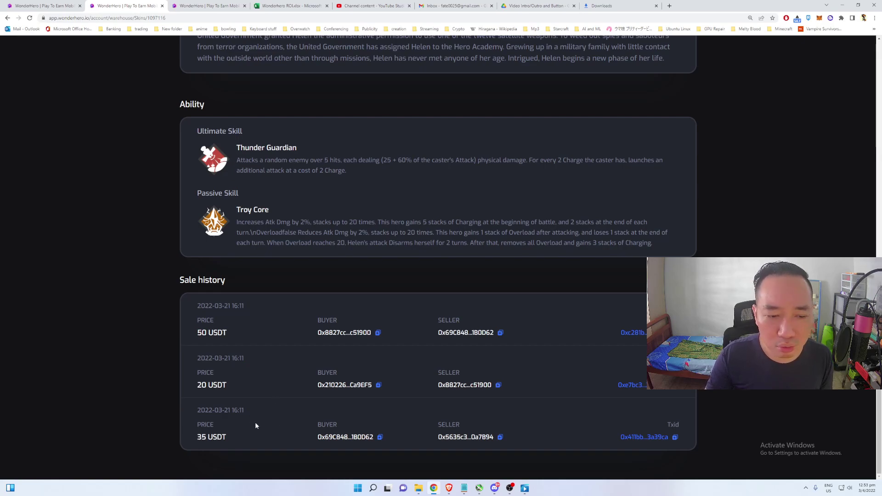
drag(255, 423, 191, 304)
click(270, 345)
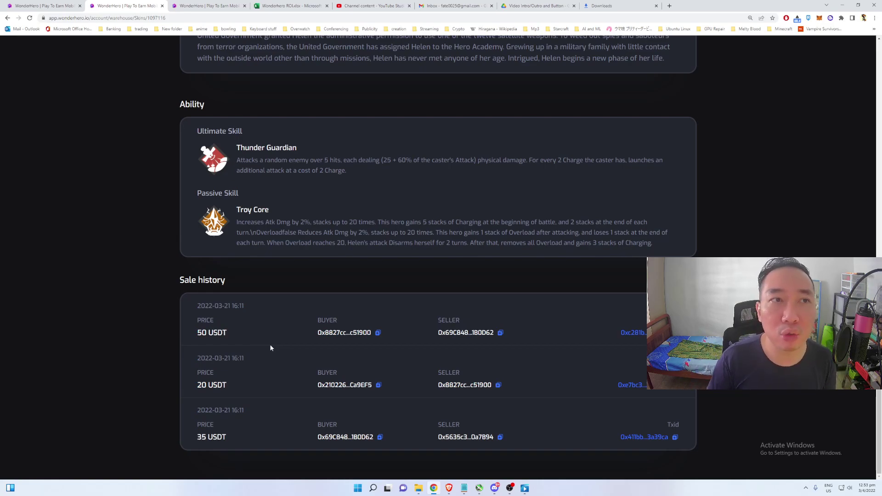
key(ctrl+Tab)
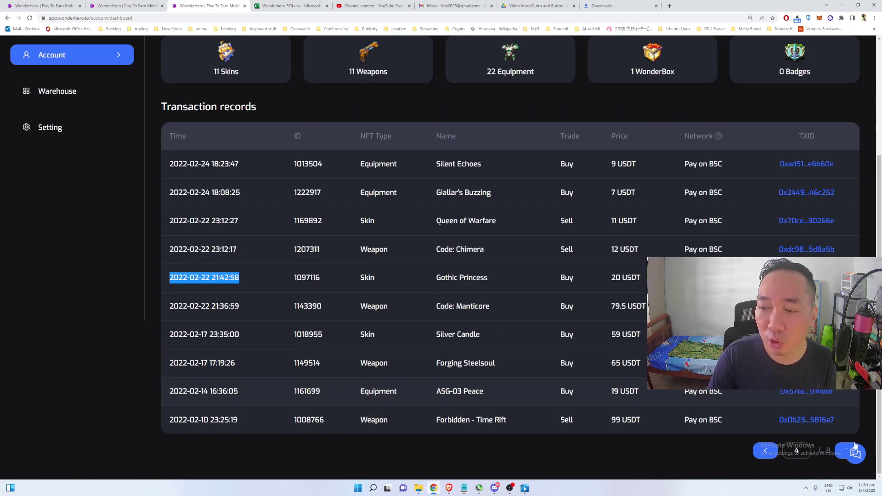
scroll(813, 422, up, 5)
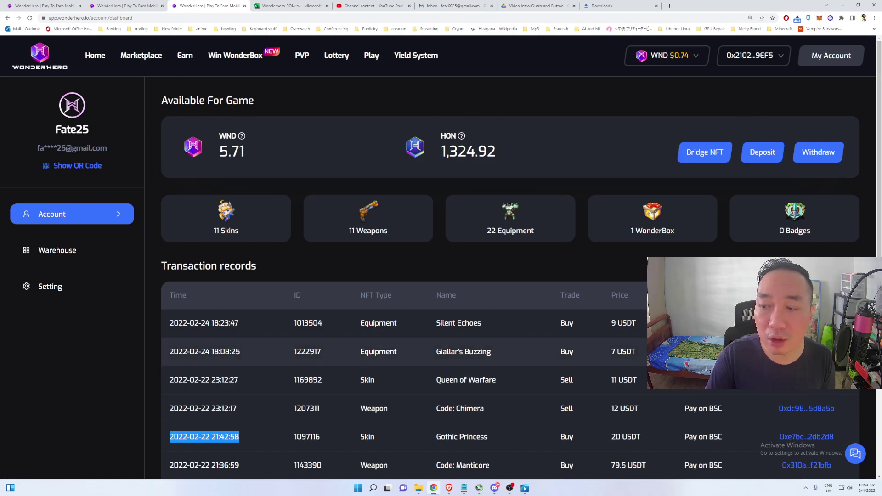
scroll(441, 275, down, 2)
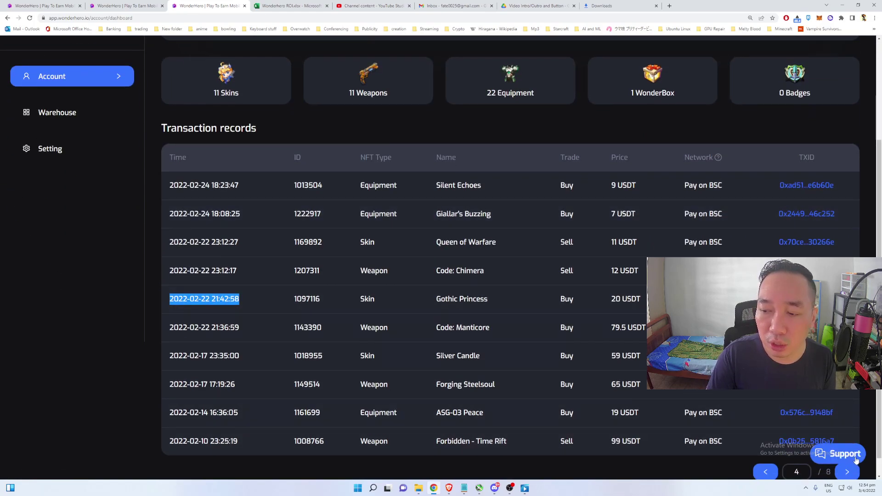
Open the Support contact panel from the bottom-right button.
click(845, 453)
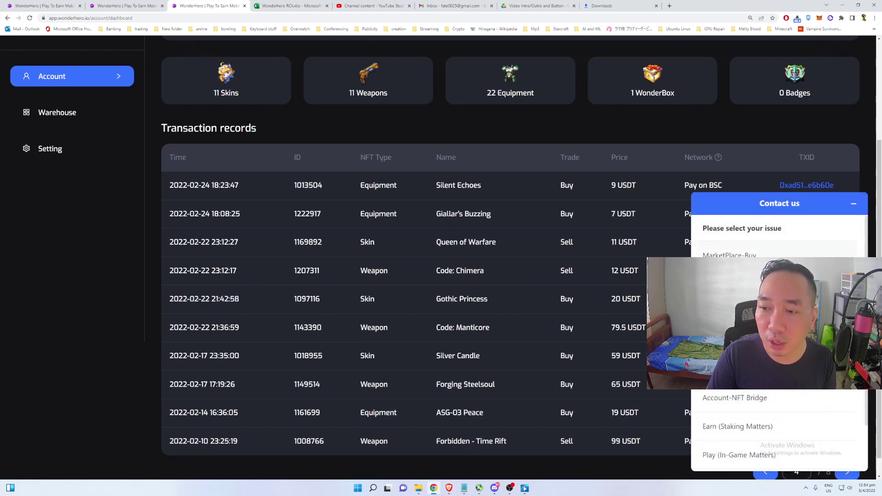
scroll(738, 414, down, 2)
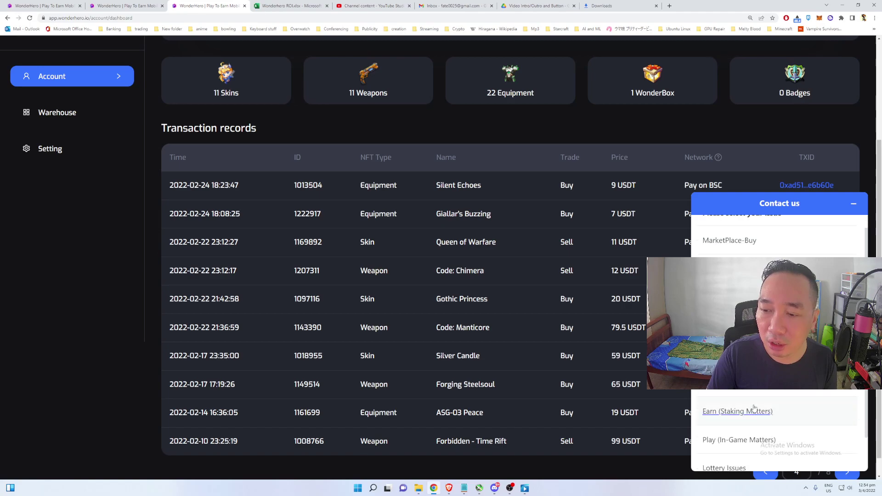
scroll(738, 414, down, 2)
scroll(738, 414, down, 1)
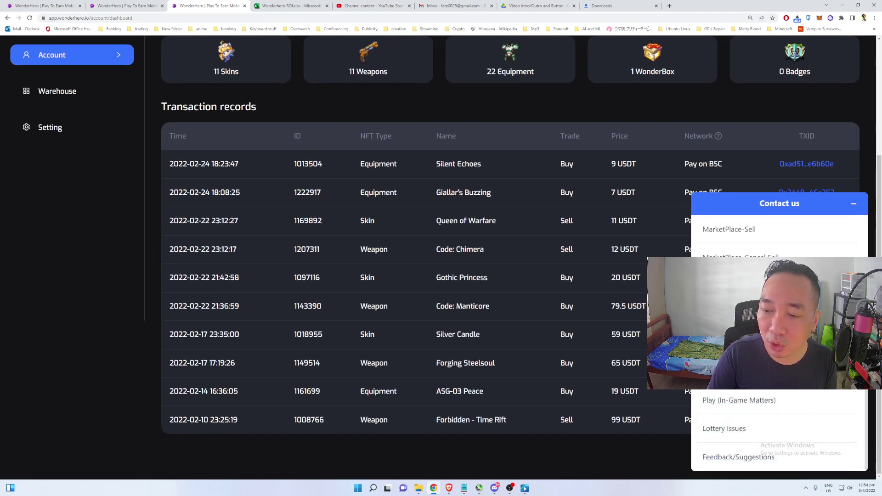
scroll(733, 465, up, 5)
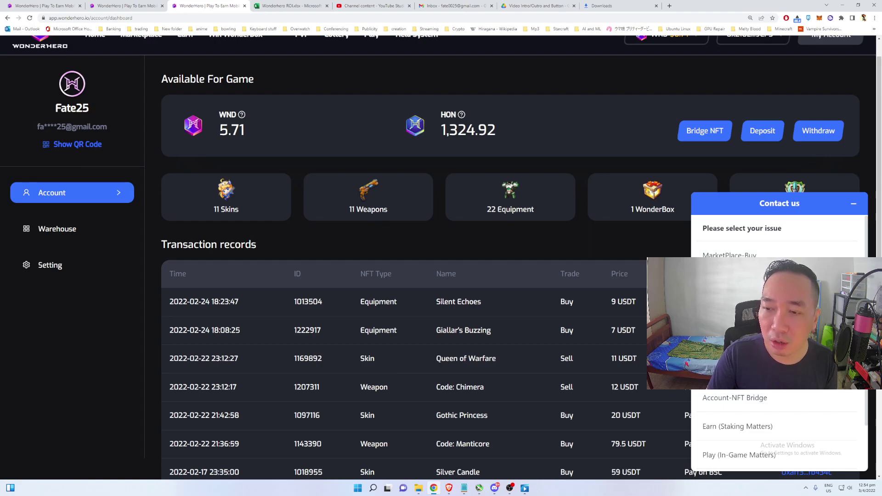
scroll(745, 428, down, 3)
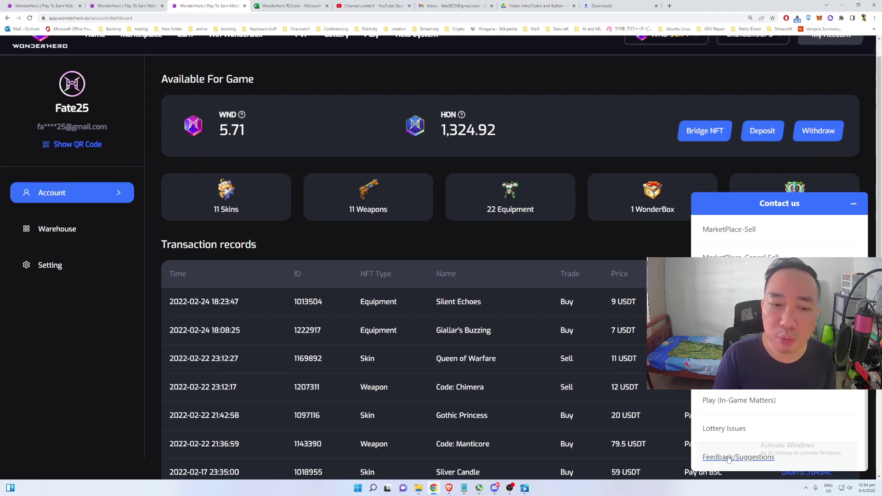
scroll(575, 429, down, 2)
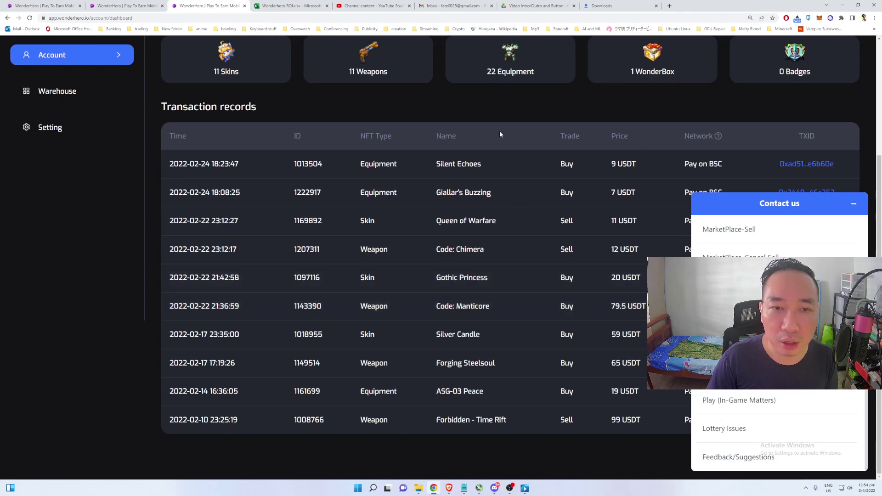
Close the support panel, highlight the Code: Manticore record, and switch back to the skin page.
click(854, 203)
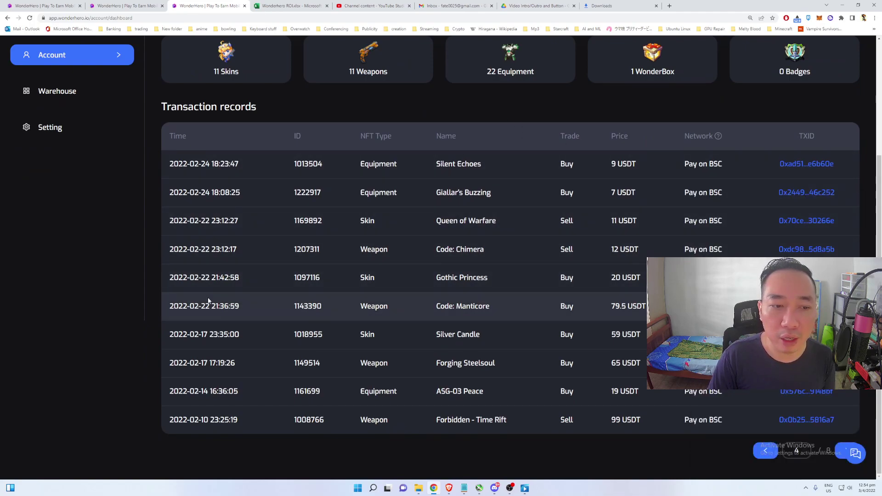
drag(170, 306, 647, 306)
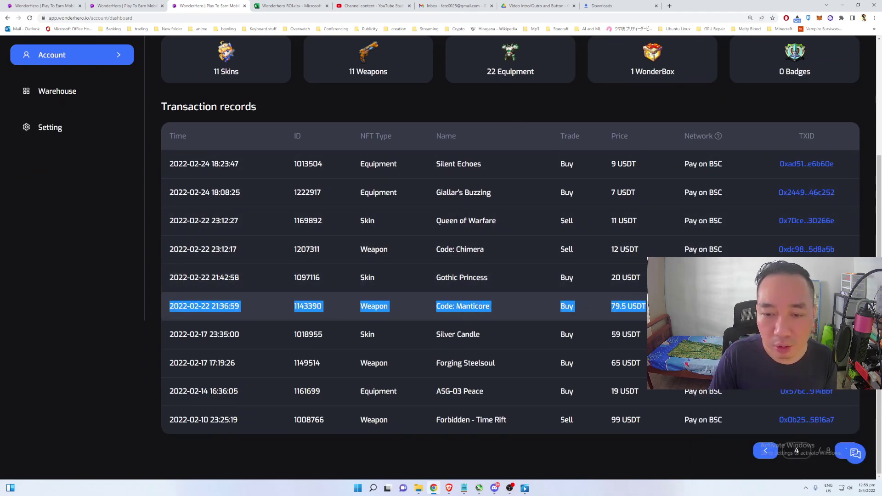
scroll(551, 302, up, 5)
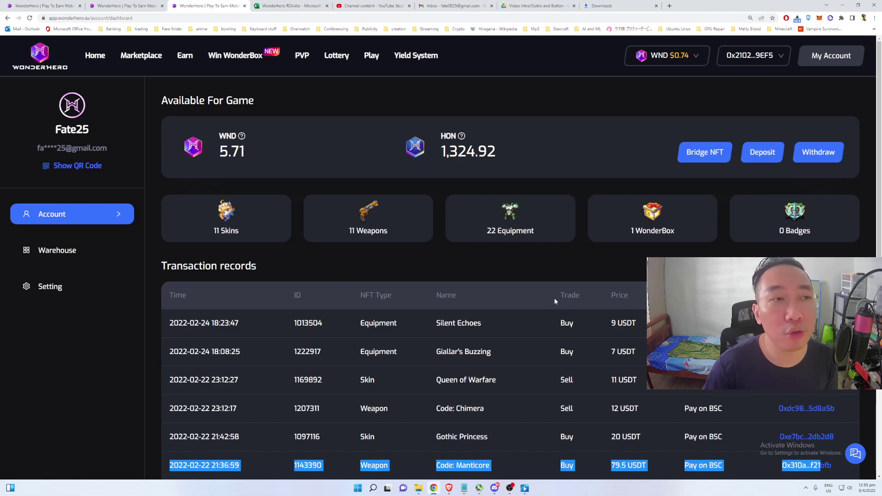
click(138, 5)
click(211, 6)
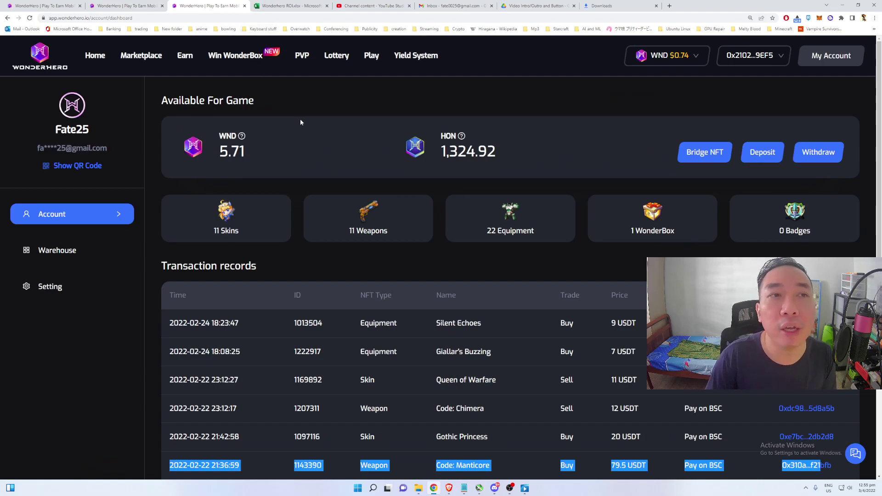
key(ctrl+shift+Tab)
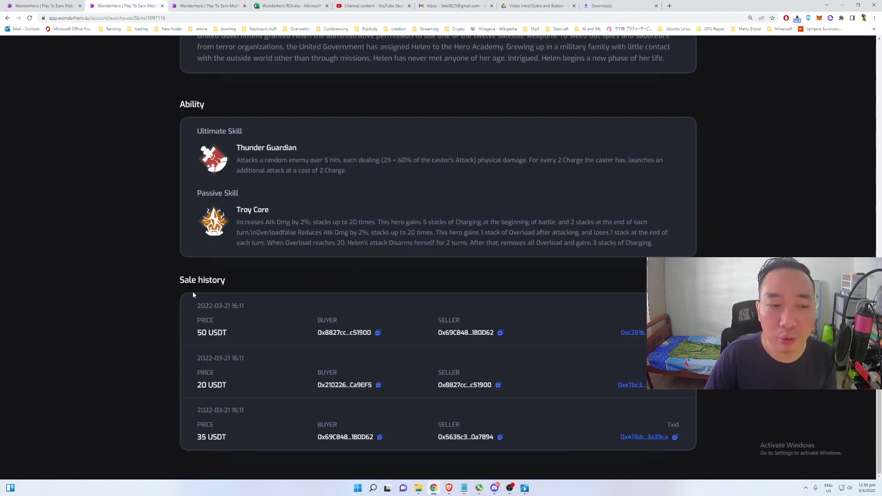
drag(238, 321, 295, 435)
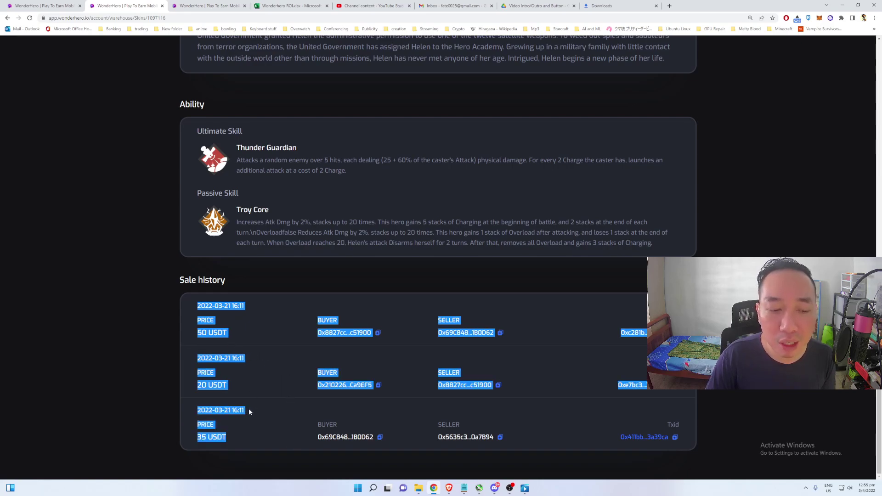
click(268, 354)
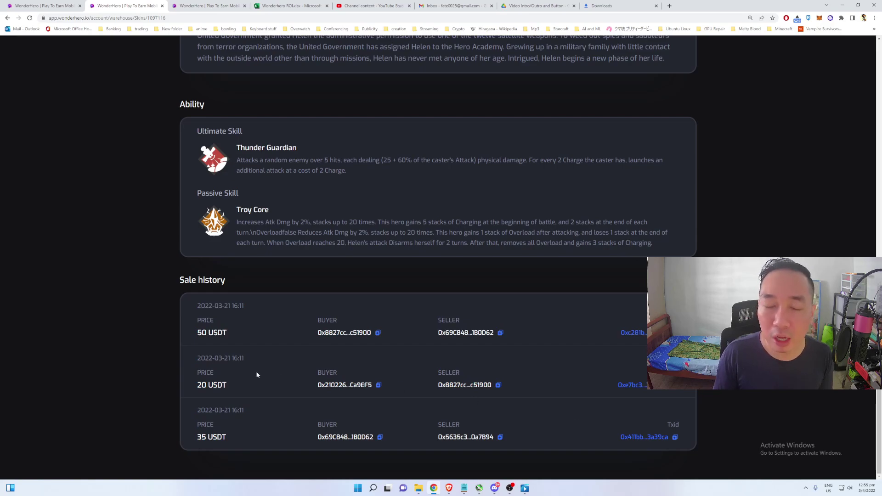
drag(227, 384, 196, 386)
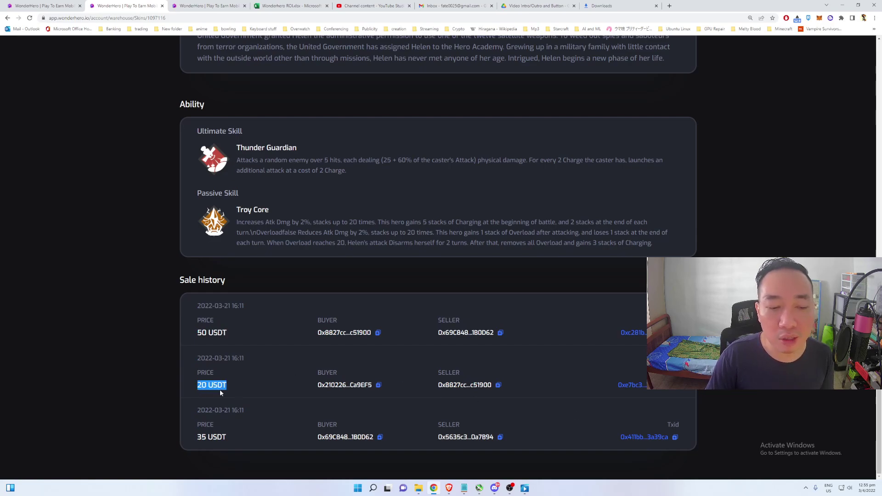
drag(210, 437, 196, 439)
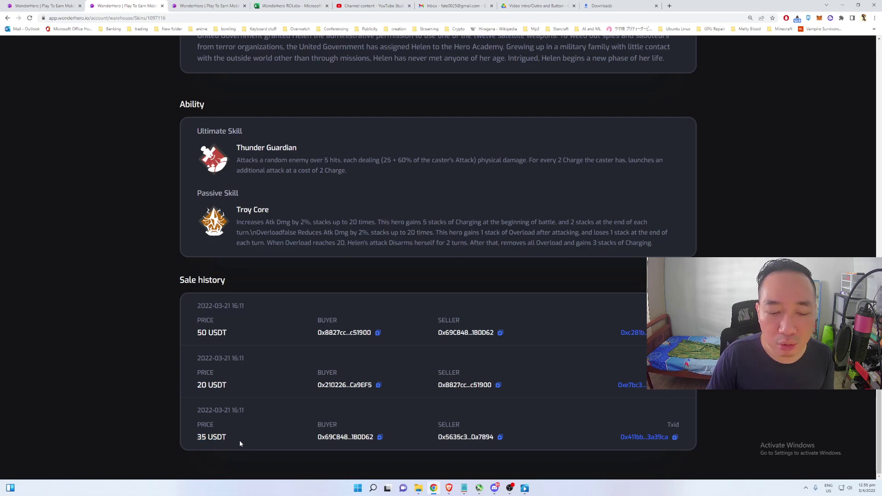
click(299, 387)
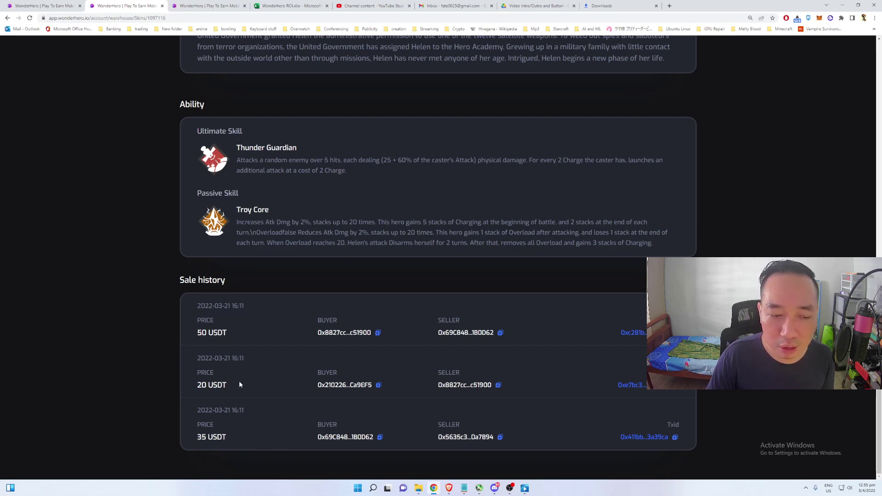
drag(239, 381, 230, 383)
click(275, 308)
drag(228, 332, 196, 333)
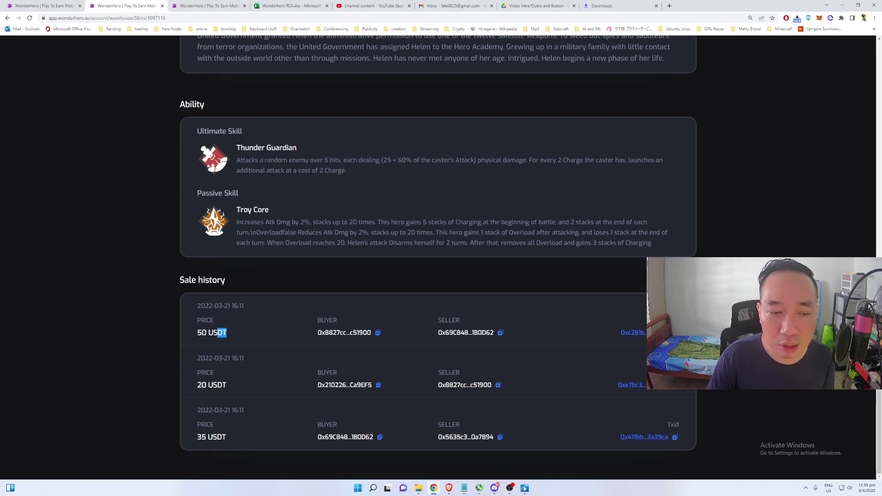
click(250, 334)
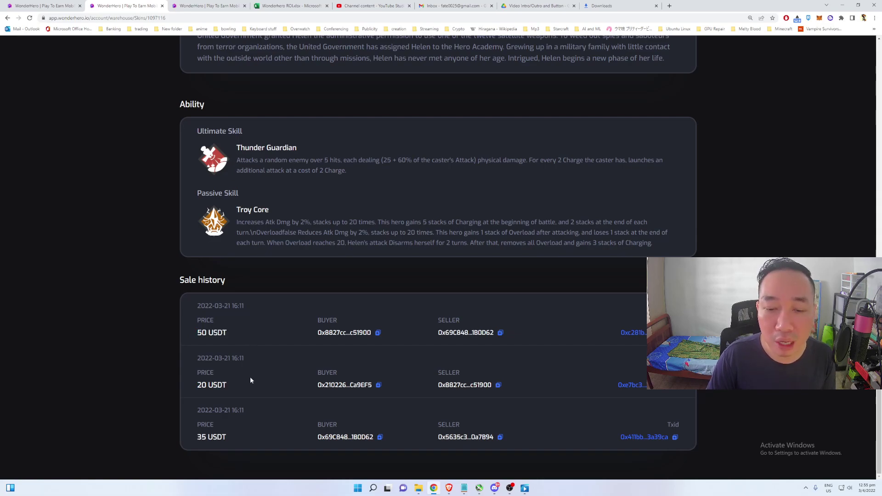
drag(232, 332, 192, 332)
click(238, 336)
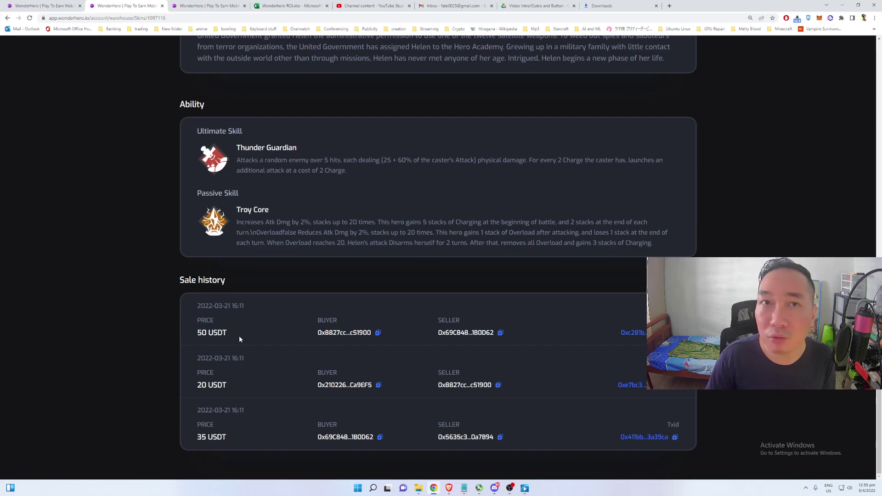